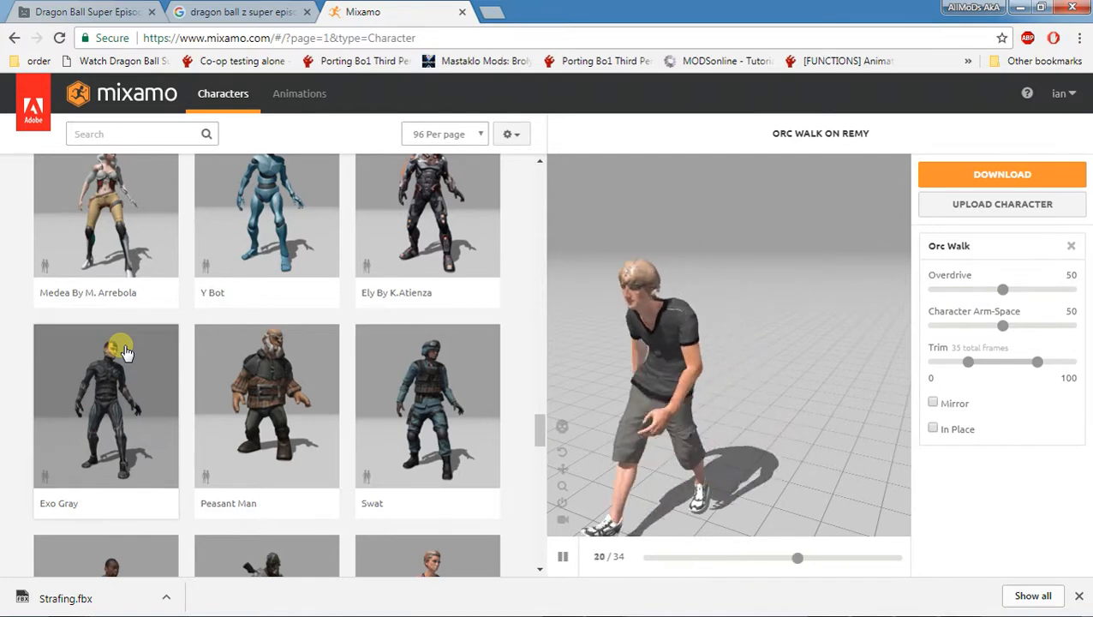
- Examine how the goku animation type is used in playeranim.script and listed in playeranimtypes.txt in Notepad++
drag(530, 439, 532, 175)
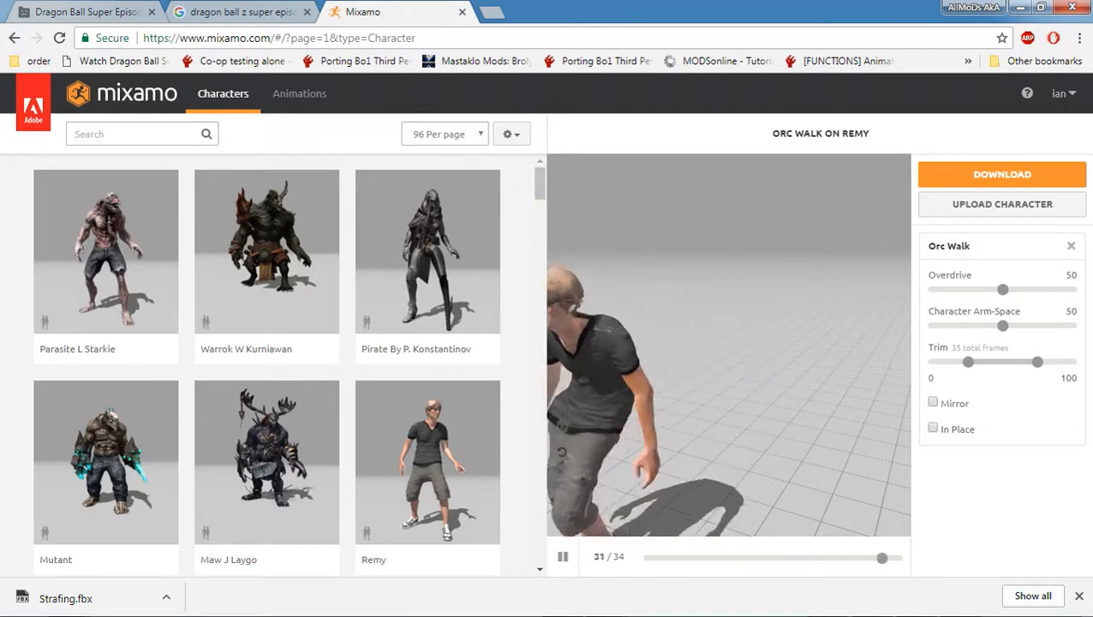
click(879, 602)
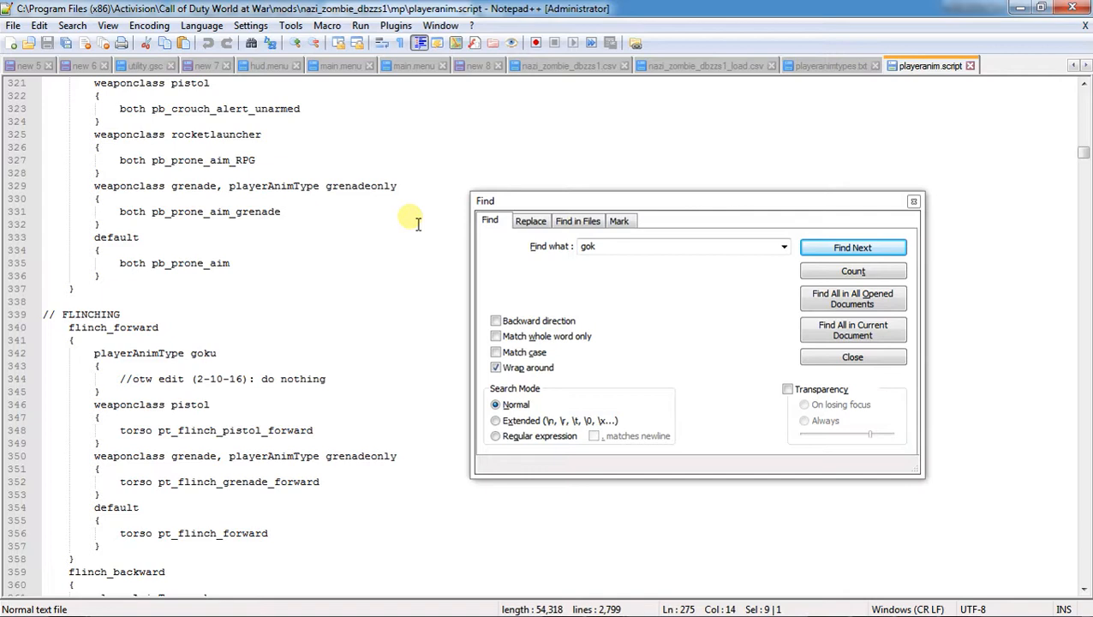
double_click(204, 355)
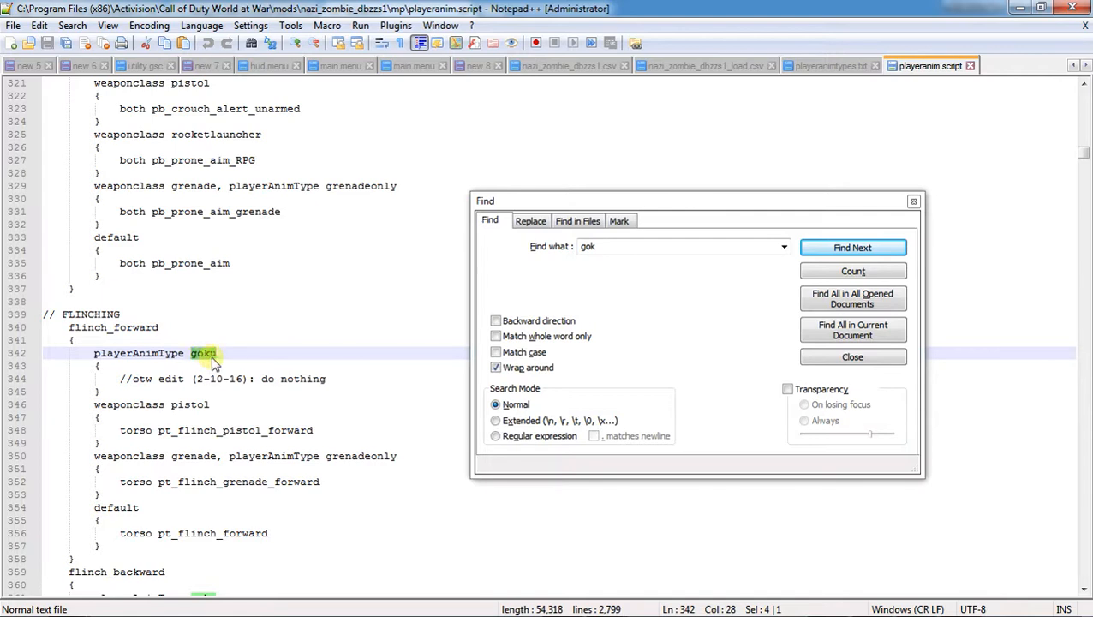
click(813, 65)
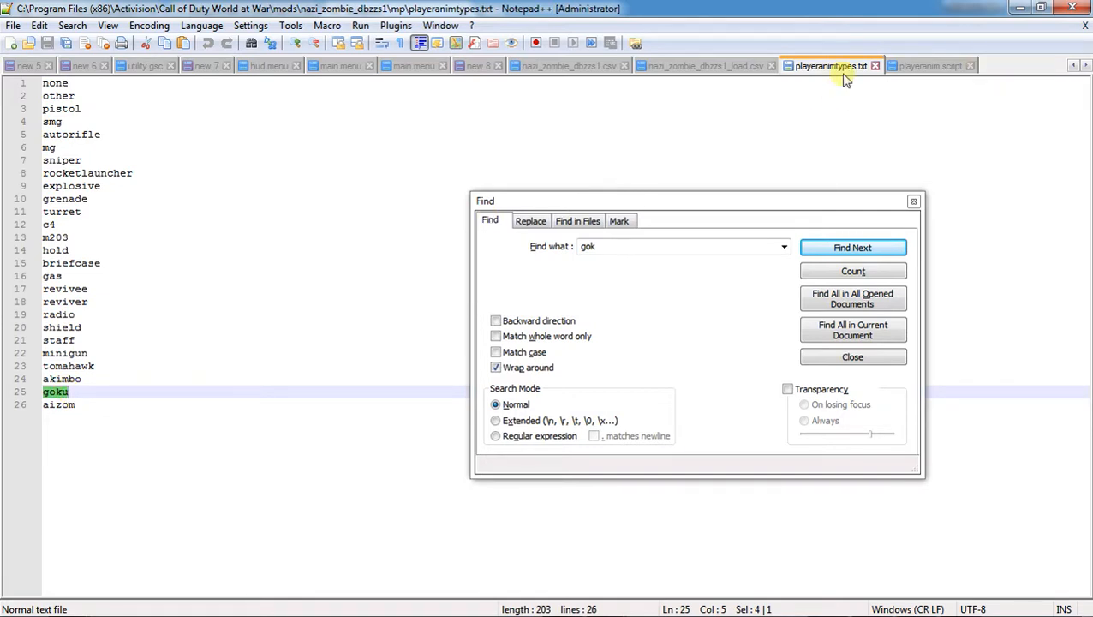
mouse_move(915, 77)
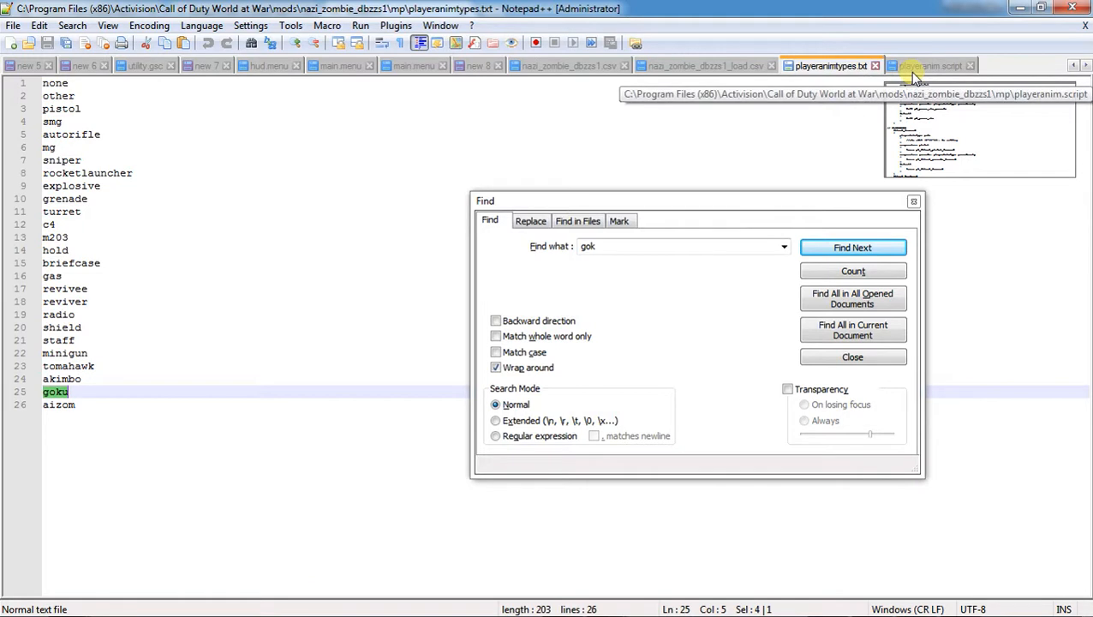
click(911, 73)
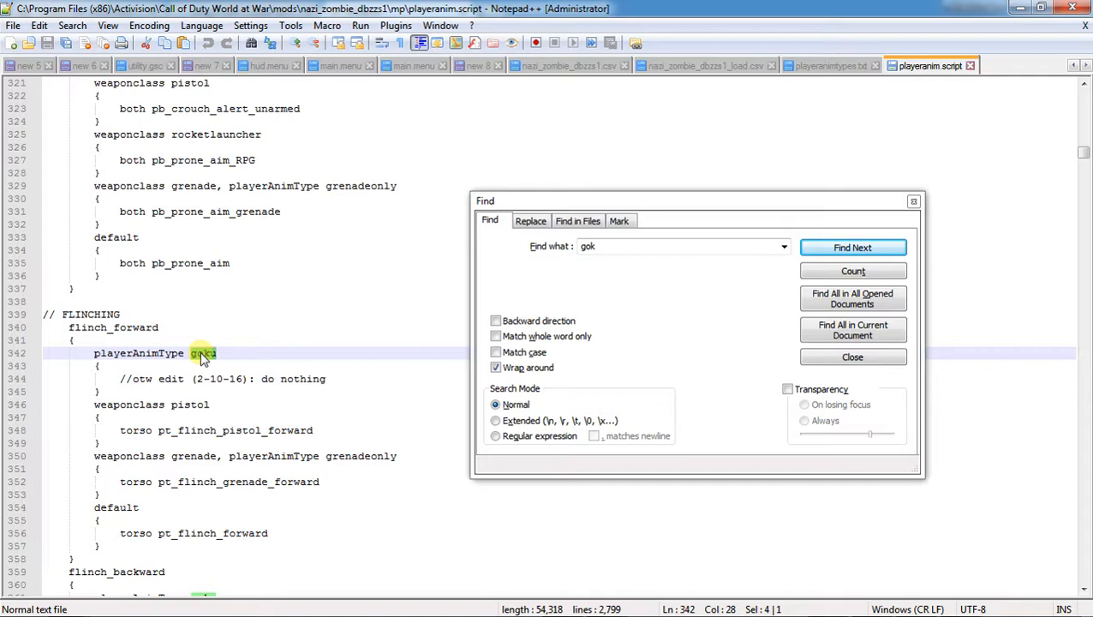
- Switch back to Mixamo, apply the Praying animation to Remy and open its download settings
click(1017, 8)
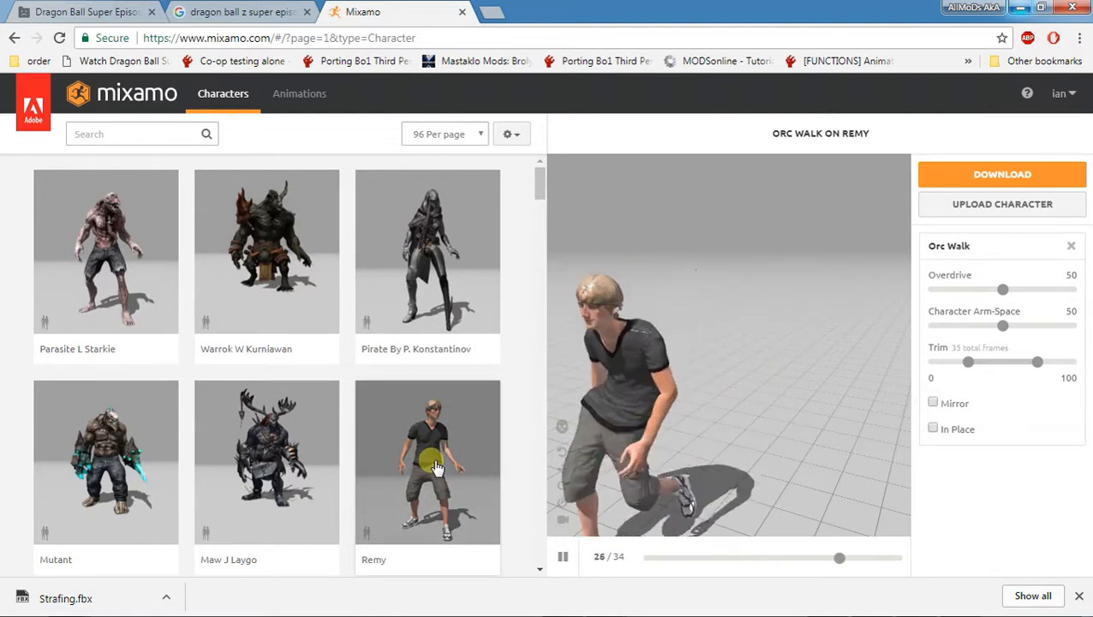
click(300, 94)
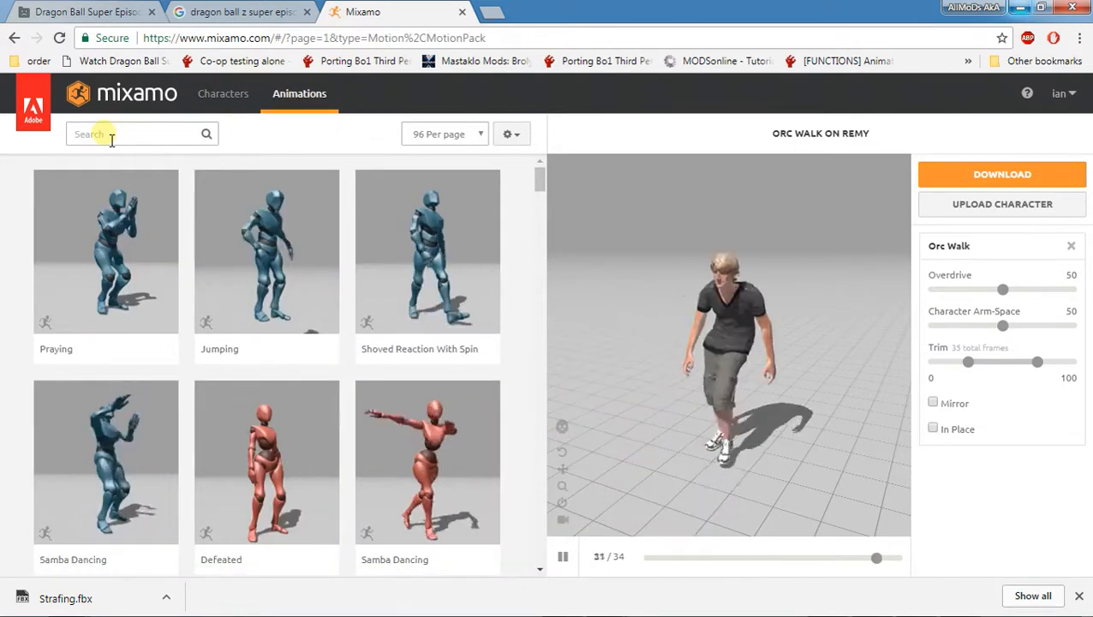
click(111, 137)
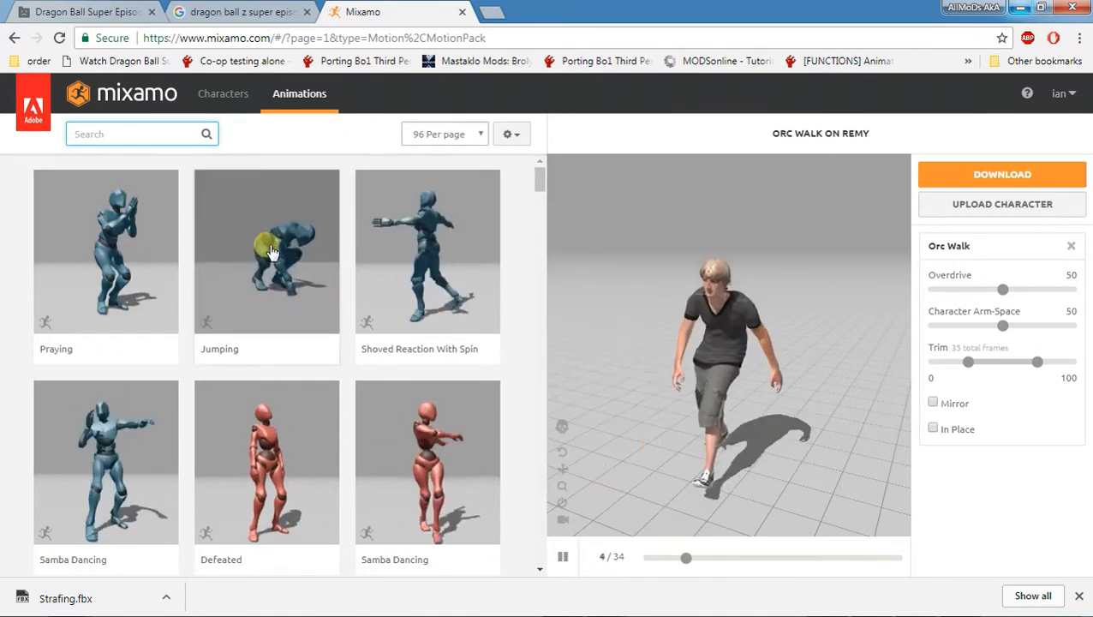
click(123, 245)
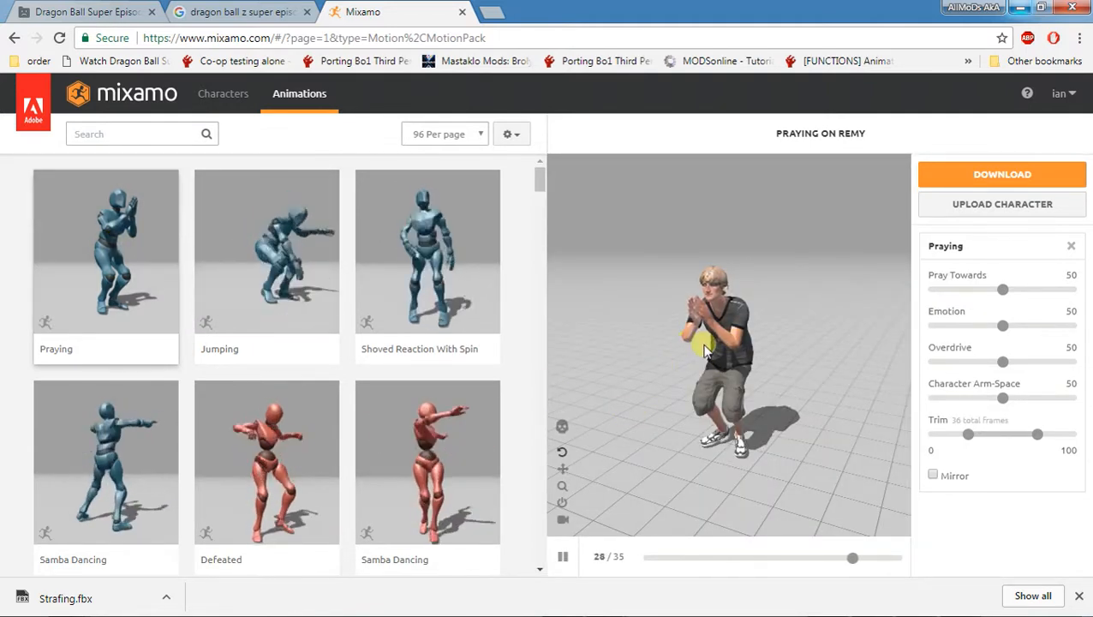
click(954, 176)
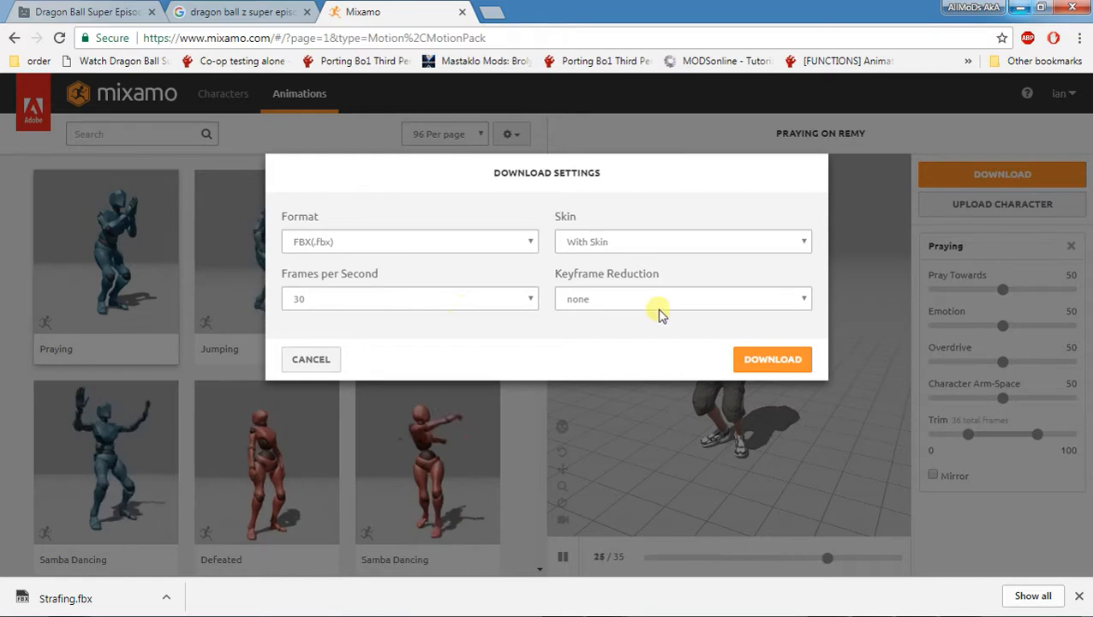
- Switch to Maya and start a new scene without saving the current one, closing the Export XAnim window
click(1021, 9)
mouse_move(87, 585)
click(259, 537)
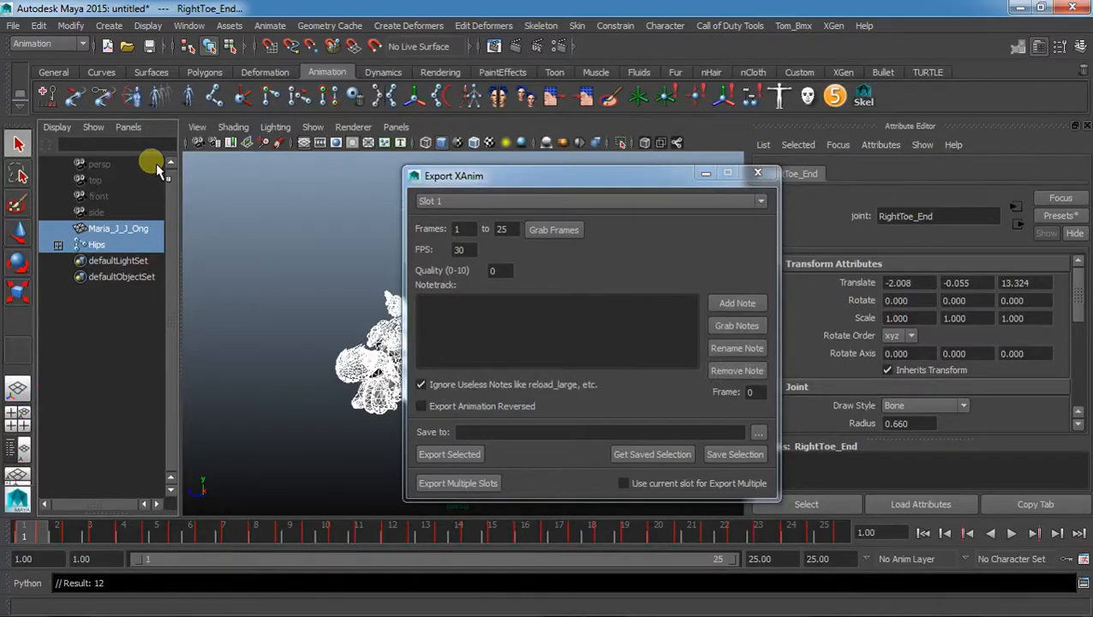
click(14, 26)
click(44, 48)
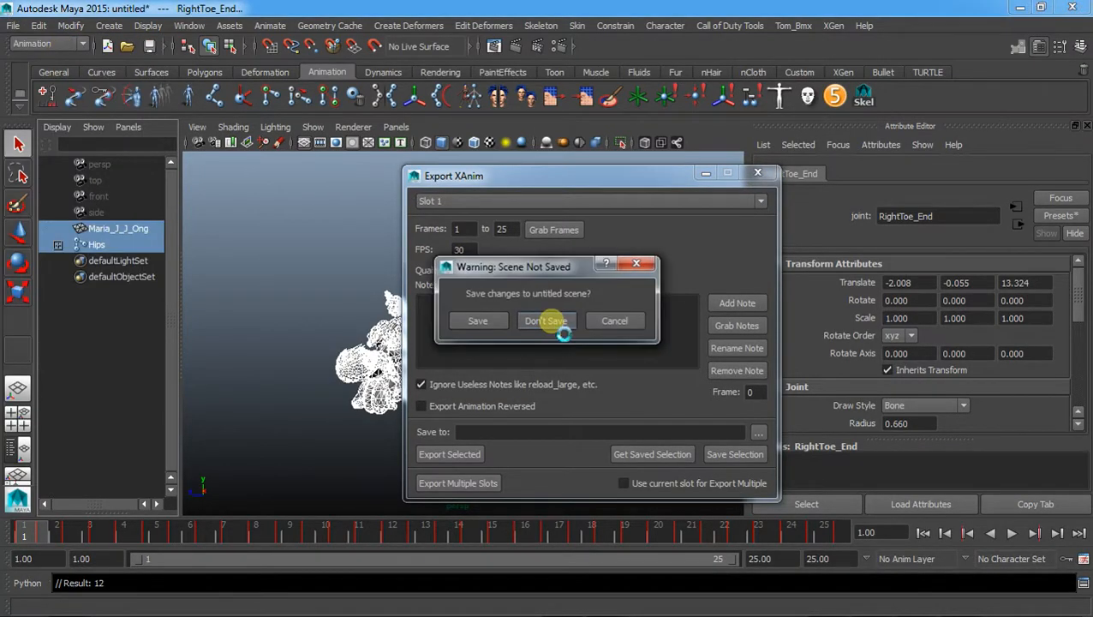
click(555, 326)
click(758, 173)
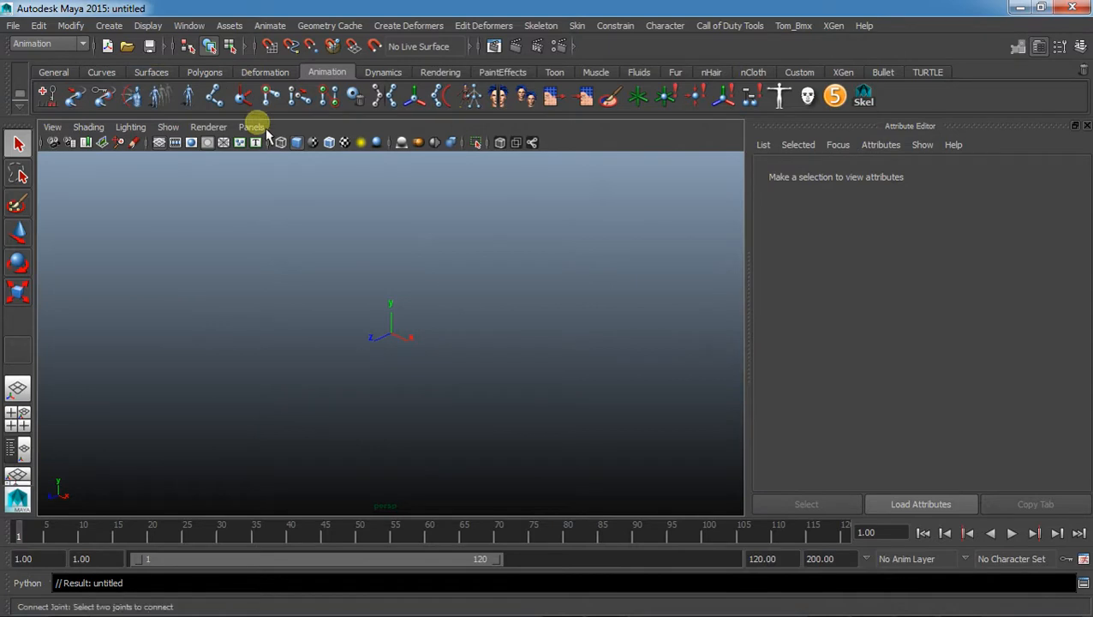
- Import Strafing.fbx from the Downloads folder into the empty scene, dismissing the import warnings
double_click(180, 9)
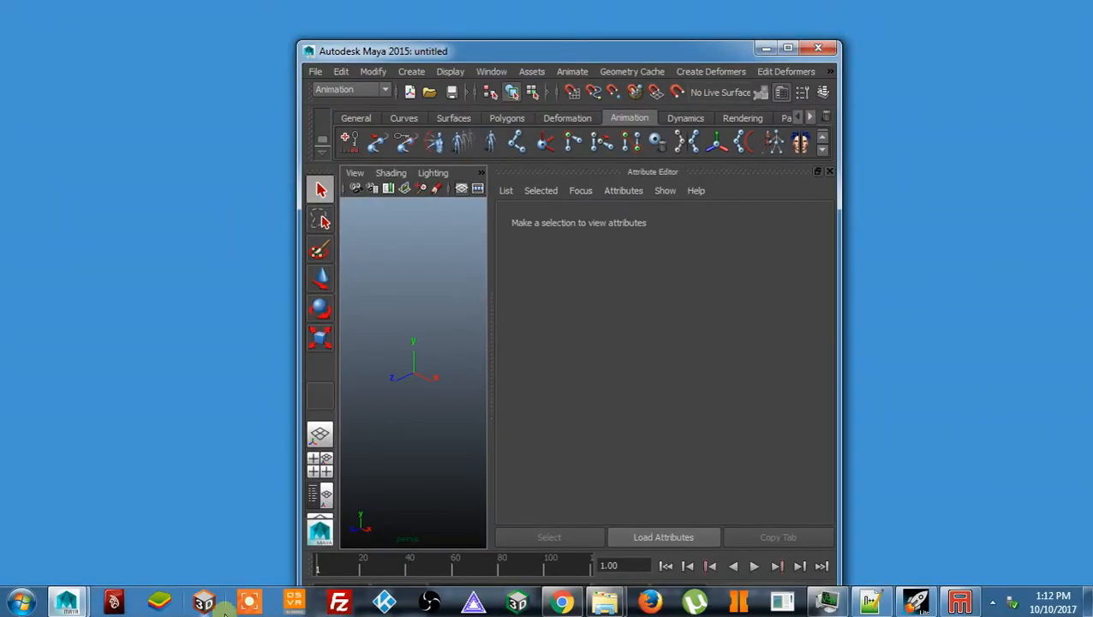
mouse_move(606, 604)
click(518, 519)
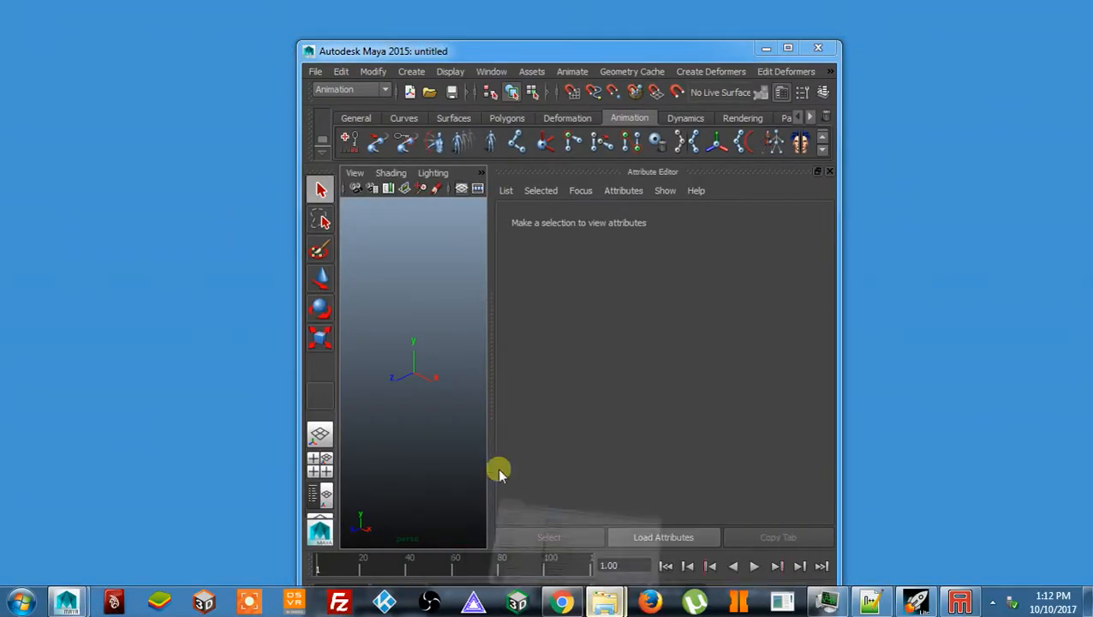
drag(360, 68, 2, 77)
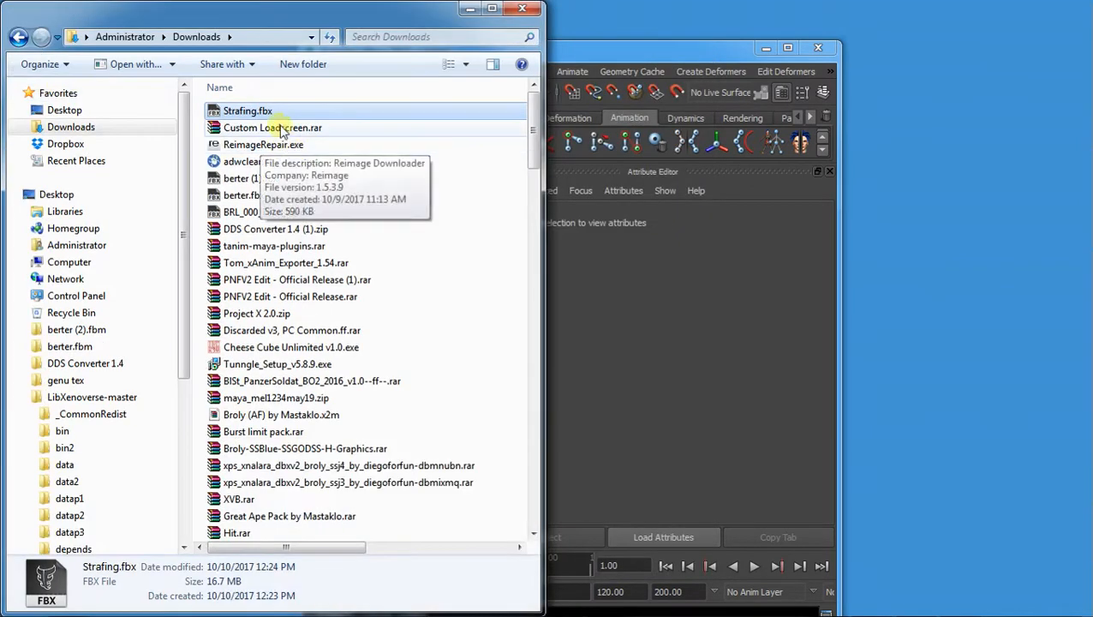
drag(640, 59, 761, 57)
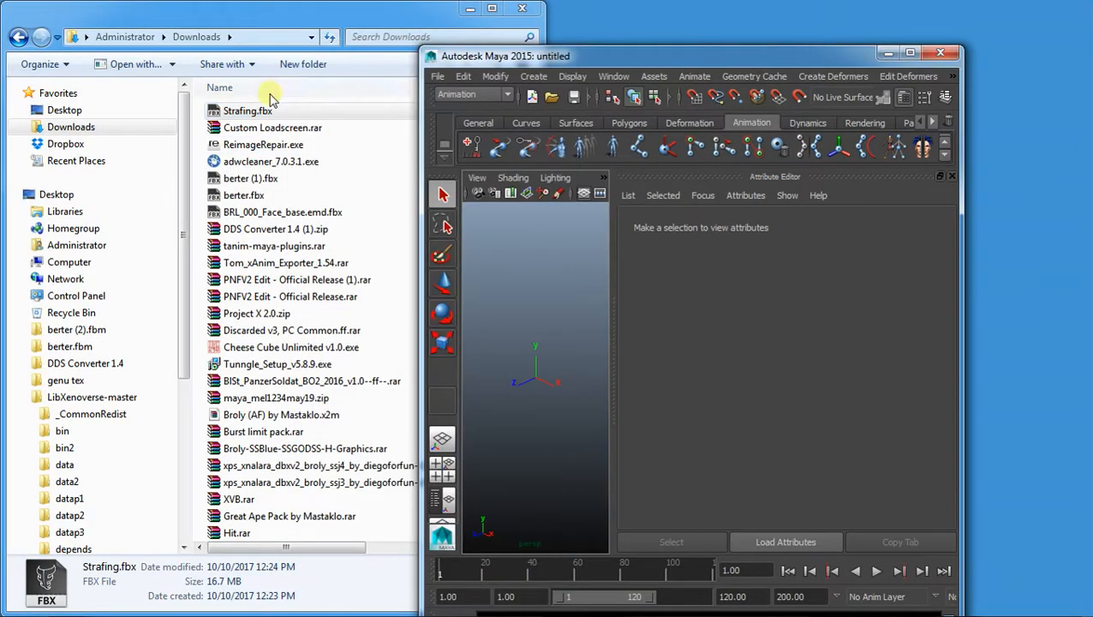
drag(265, 111, 514, 246)
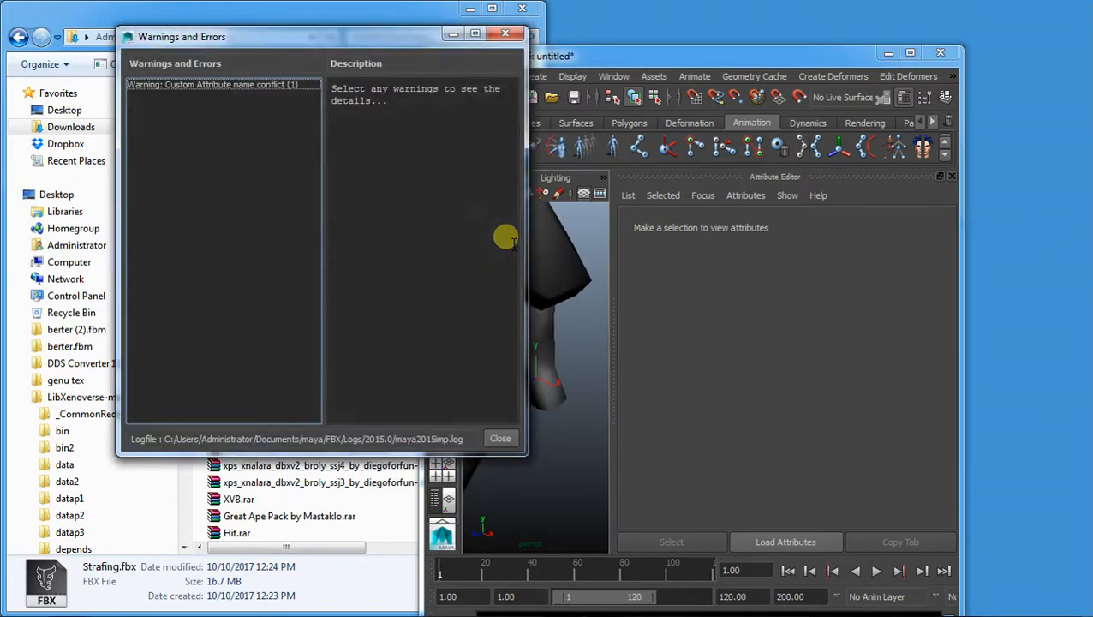
click(510, 33)
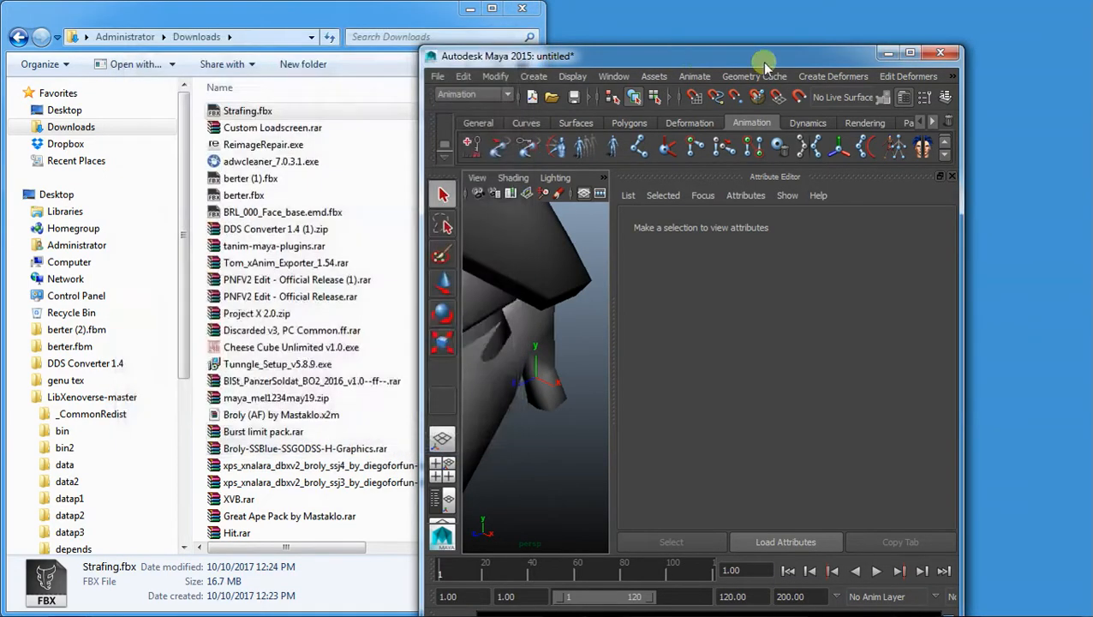
click(909, 52)
- Display the Outliner beside the perspective view of the imported character
scroll(572, 356, down, 3)
scroll(572, 356, down, 5)
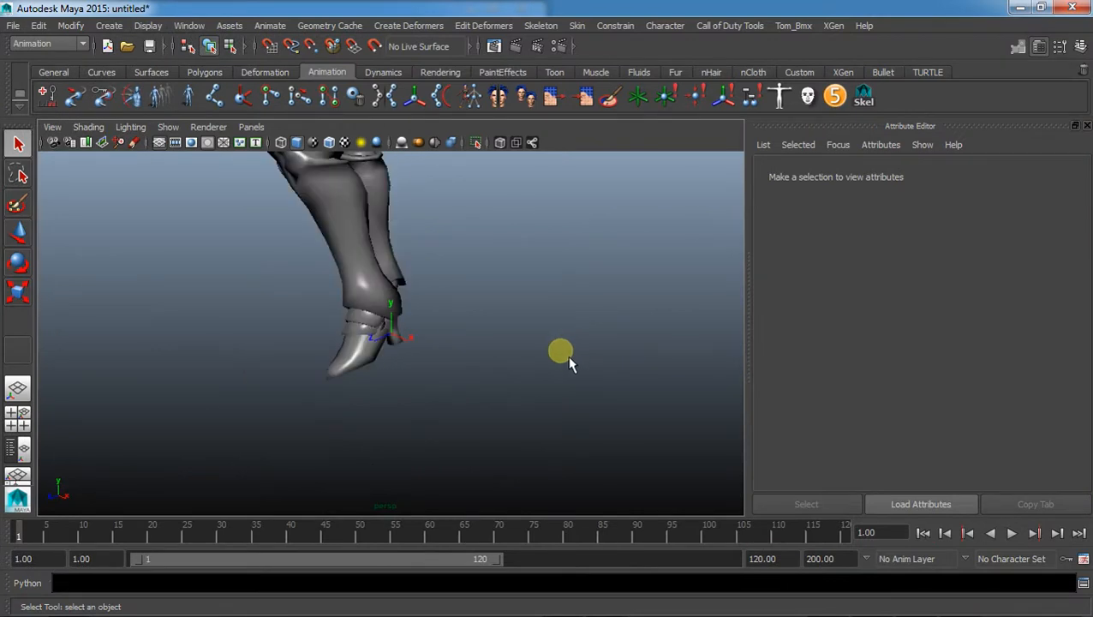
alt+middle_drag(457, 326, 530, 432)
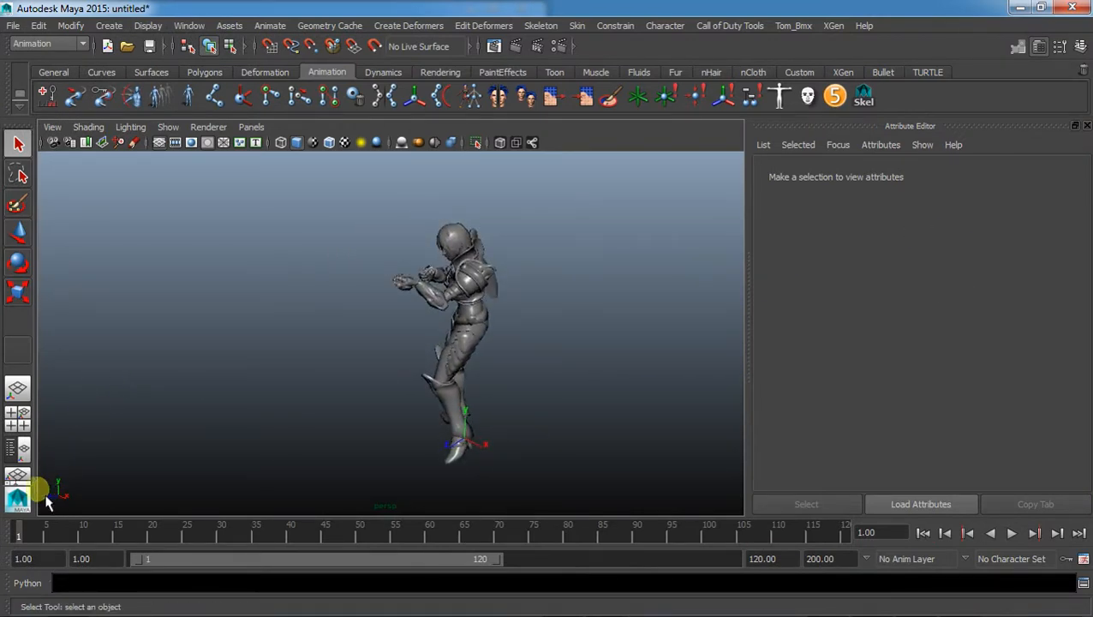
click(20, 449)
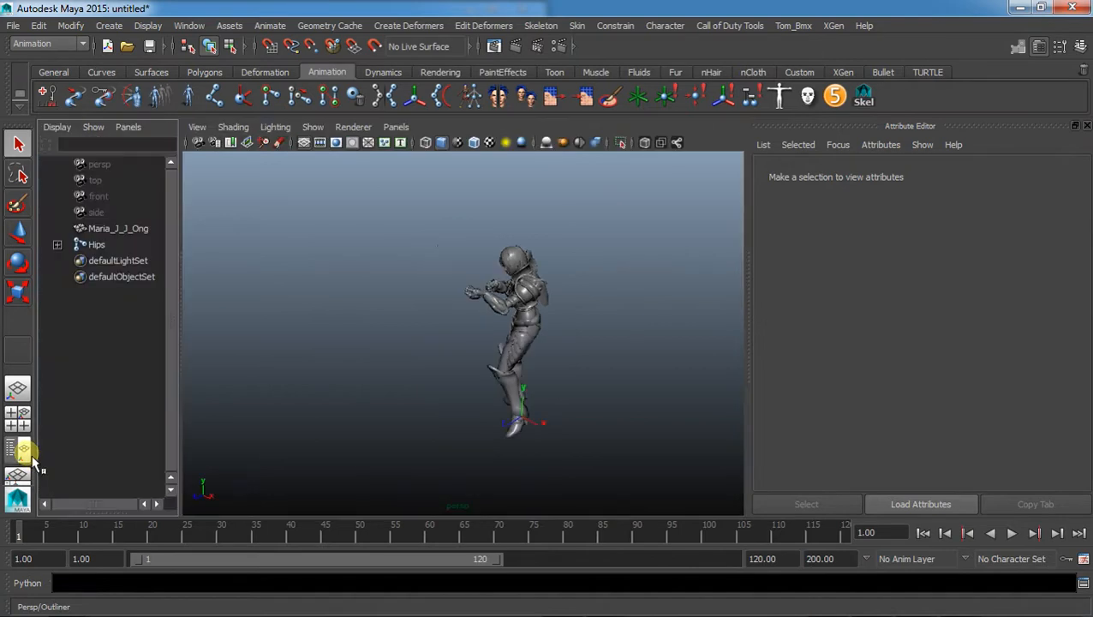
- Delete the Hips joint's keyframes on frames 1 to 25 and return to frame 1
click(86, 245)
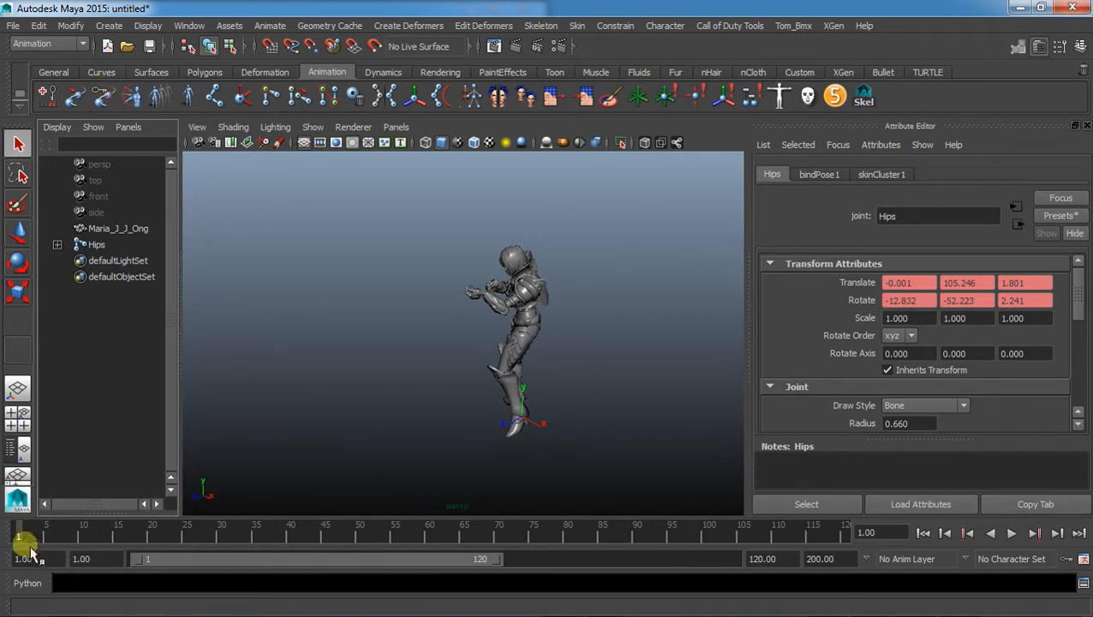
mouse_move(26, 541)
mouse_down()
mouse_move(119, 539)
mouse_move(16, 536)
mouse_move(183, 536)
mouse_move(17, 537)
mouse_up()
click(96, 245)
click(96, 246)
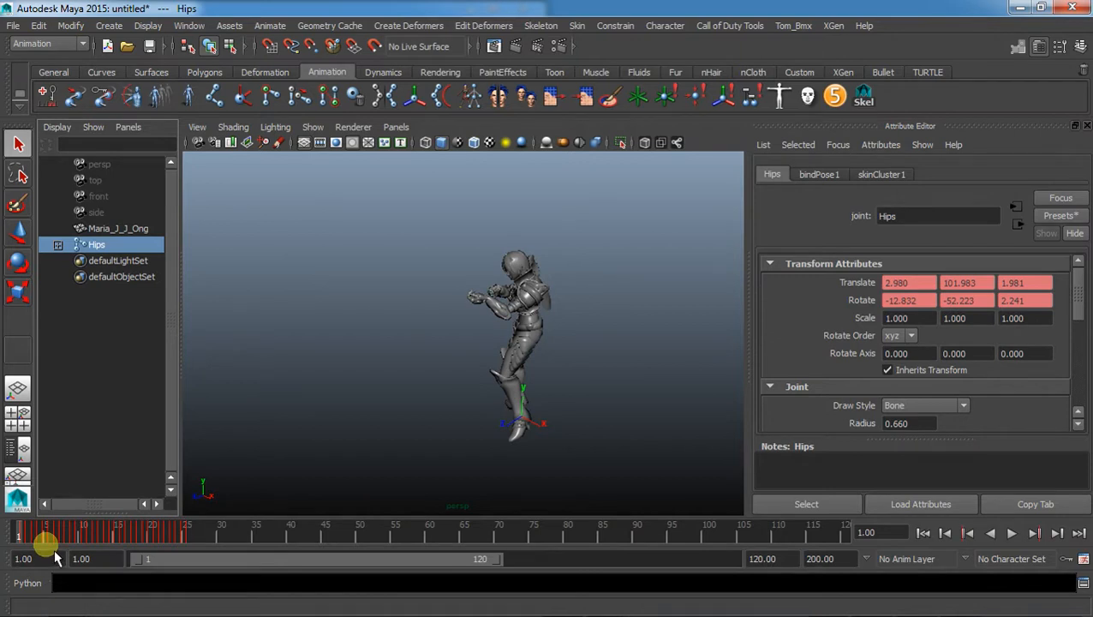
drag(54, 552, 189, 532)
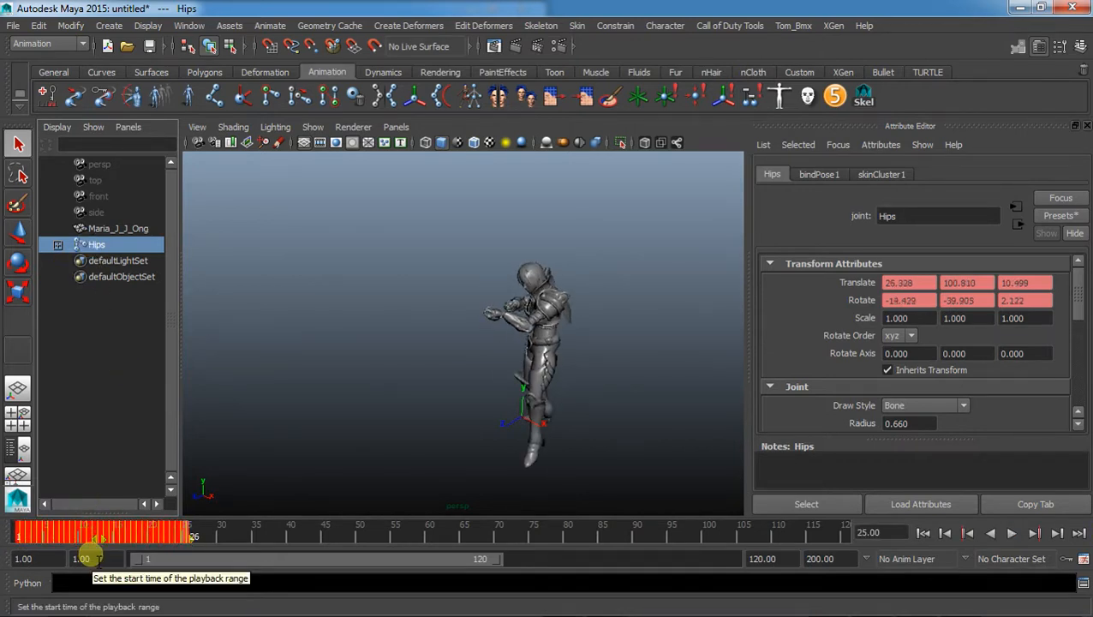
right_click(115, 532)
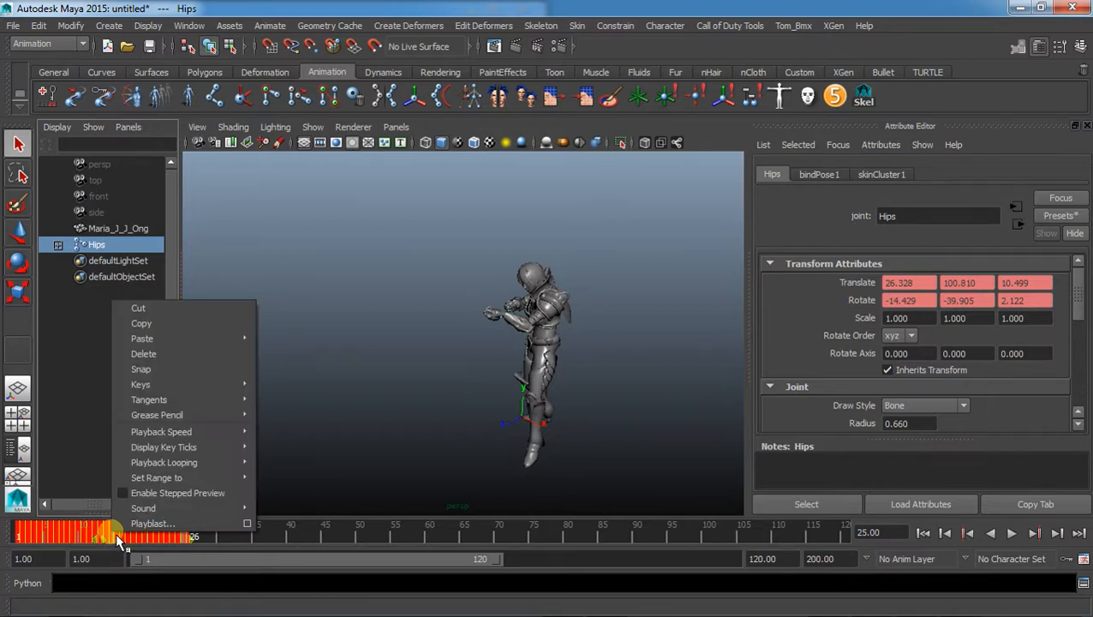
click(134, 349)
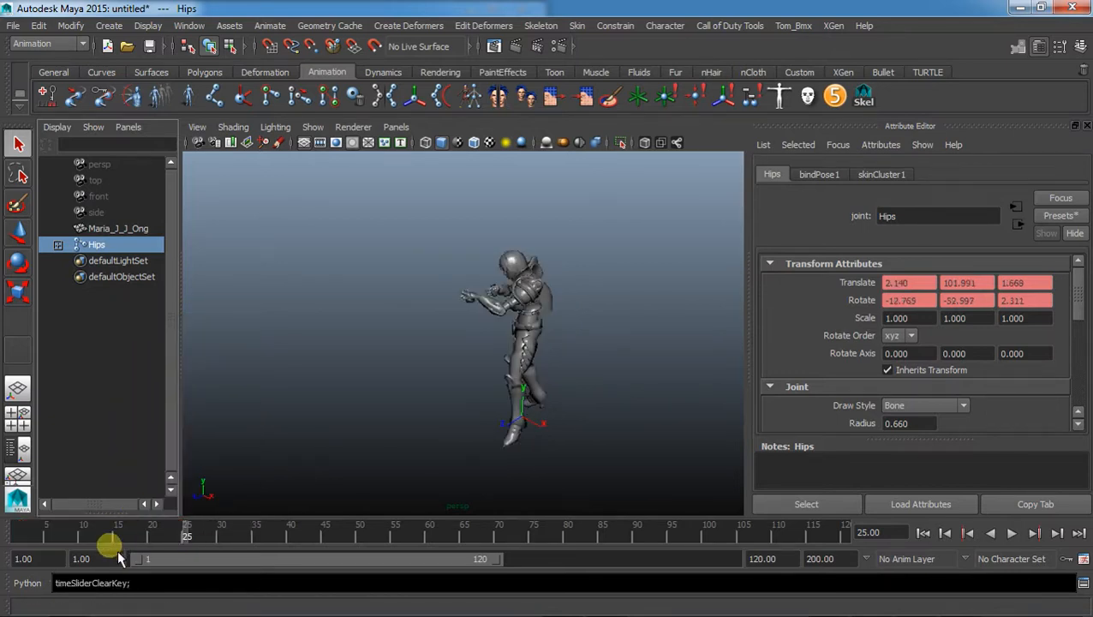
drag(193, 539, 21, 533)
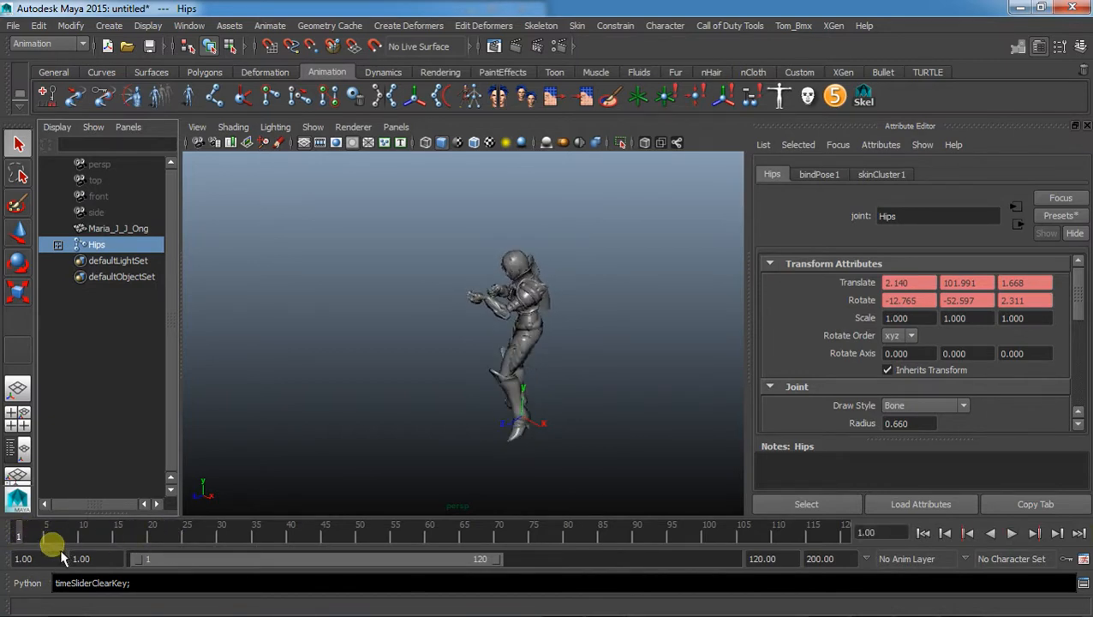
- Break the animation connections on the Hips joint's Translate and Rotate X, Y and Z attributes
right_click(906, 301)
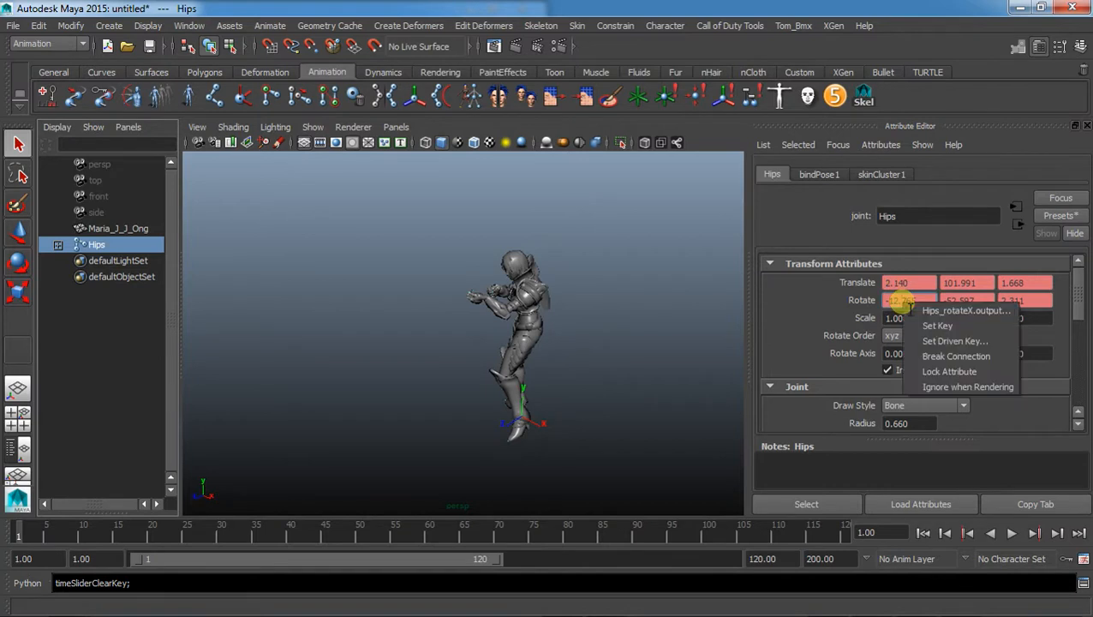
click(912, 351)
right_click(912, 289)
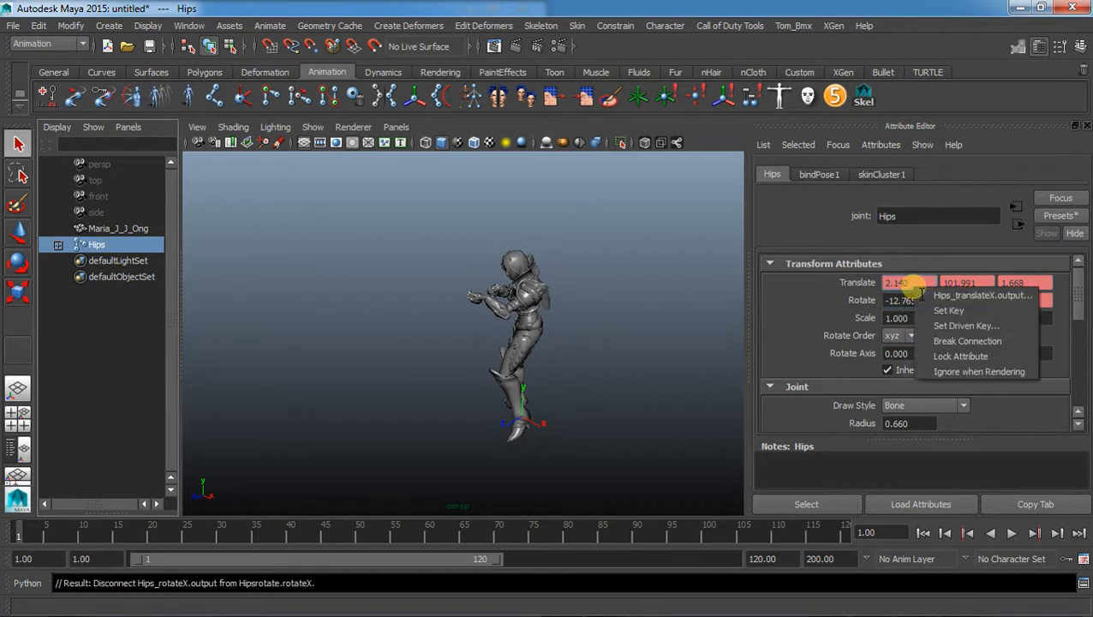
click(942, 339)
right_click(962, 286)
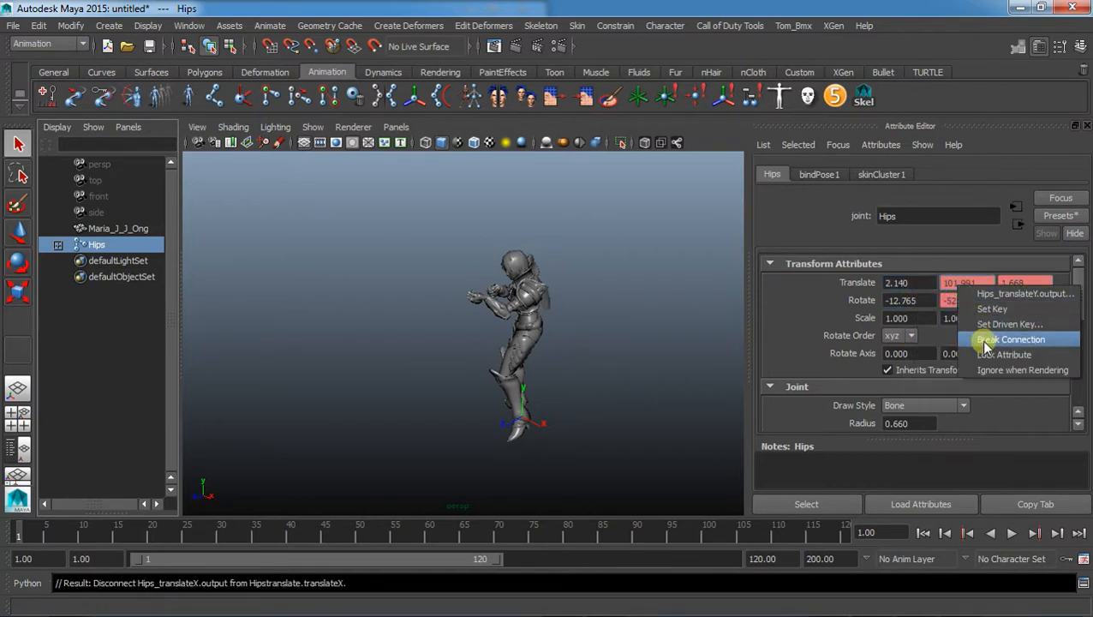
click(998, 340)
right_click(979, 301)
click(1002, 355)
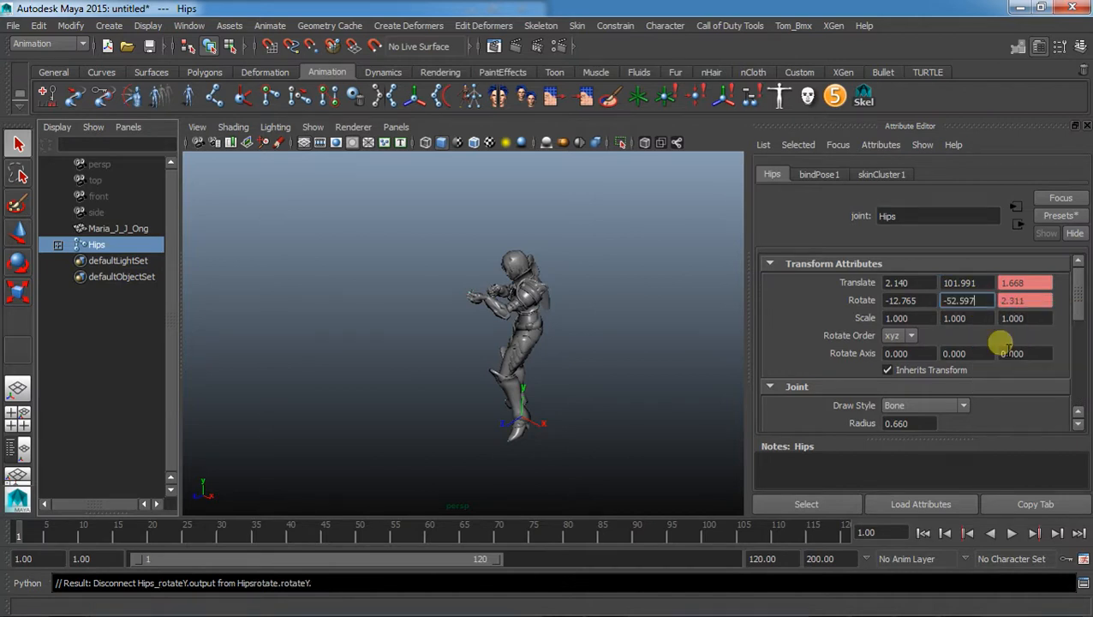
right_click(1012, 283)
click(1026, 336)
right_click(1014, 303)
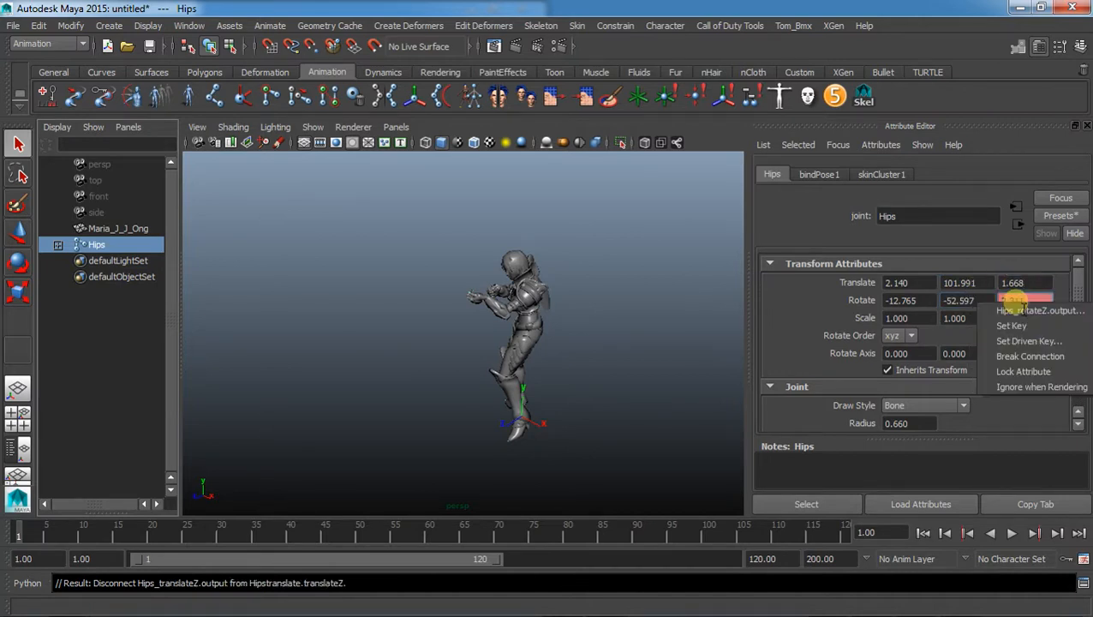
click(1026, 357)
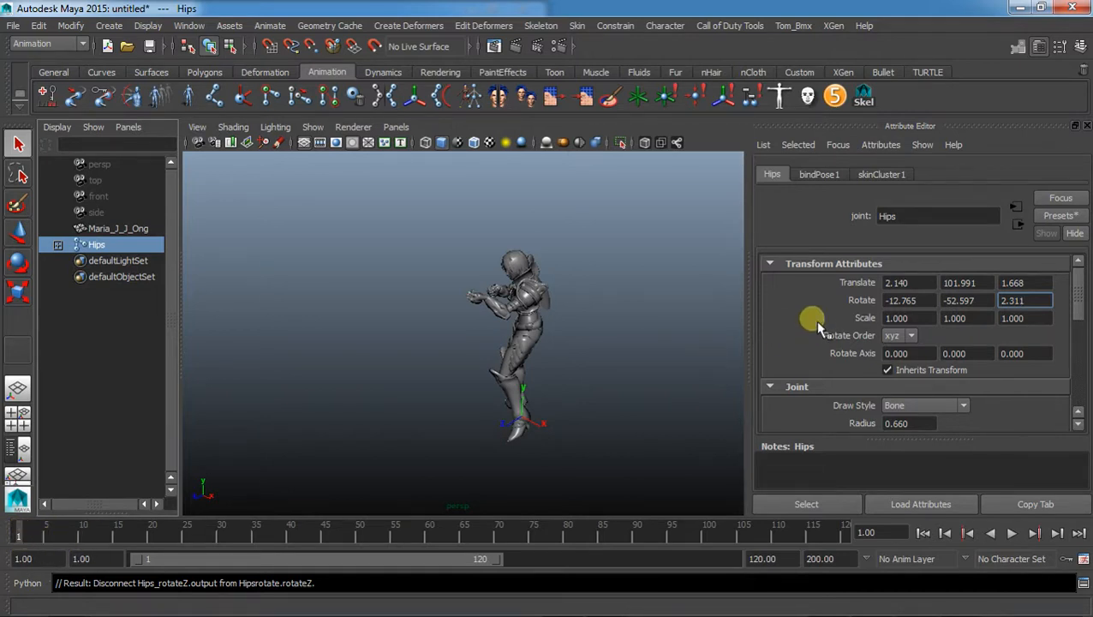
- Set the Hips joint's Translate X, Y and Z values to 0
drag(903, 283, 858, 283)
text(0)
click(977, 283)
drag(976, 283, 796, 291)
text(0.00)
drag(1038, 284, 897, 284)
text(0)
- Set the Hips joint's Rotate X, Y and Z values to 0
click(927, 299)
text(0)
click(961, 301)
text(0)
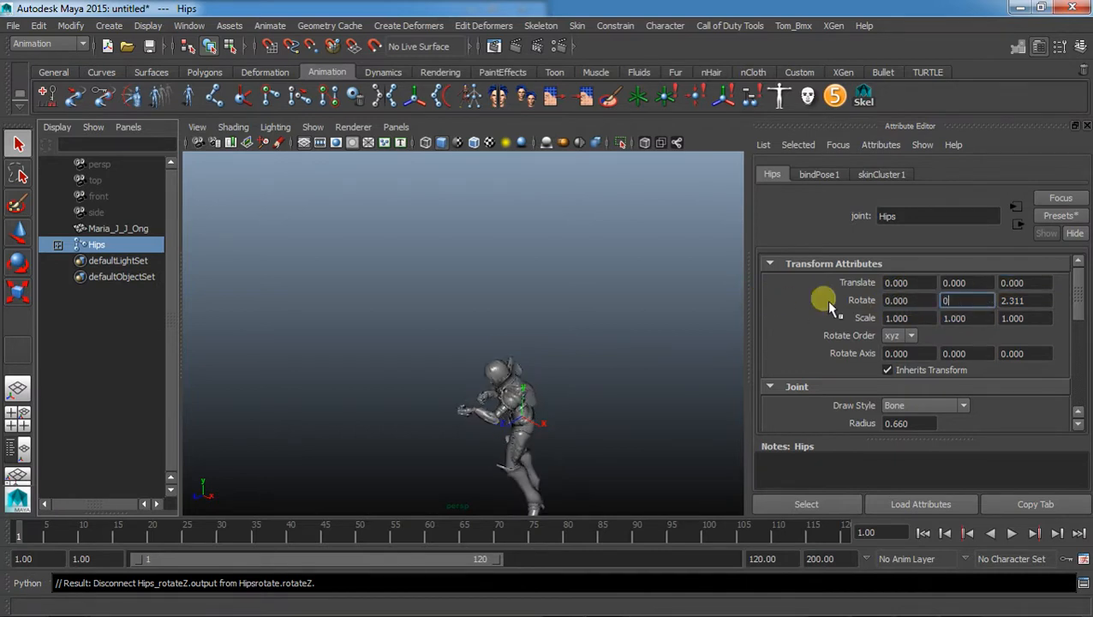
click(1013, 300)
text(0.)
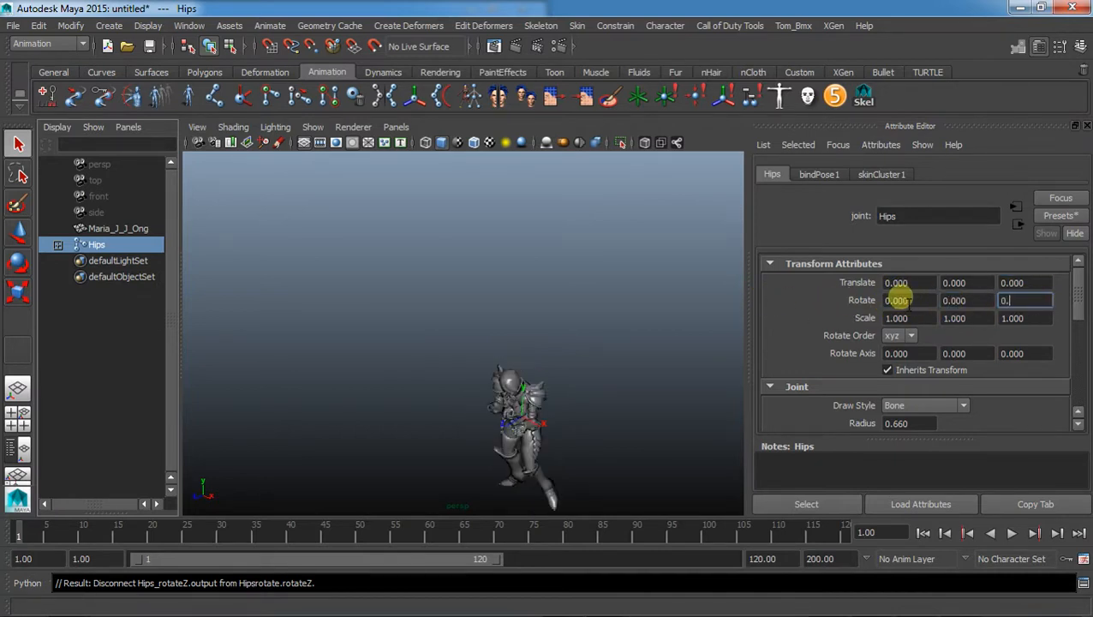
text(00)
- Set the Hips joint's Rotate X and Rotate Z to 90 and its Translate Z to 70
click(907, 284)
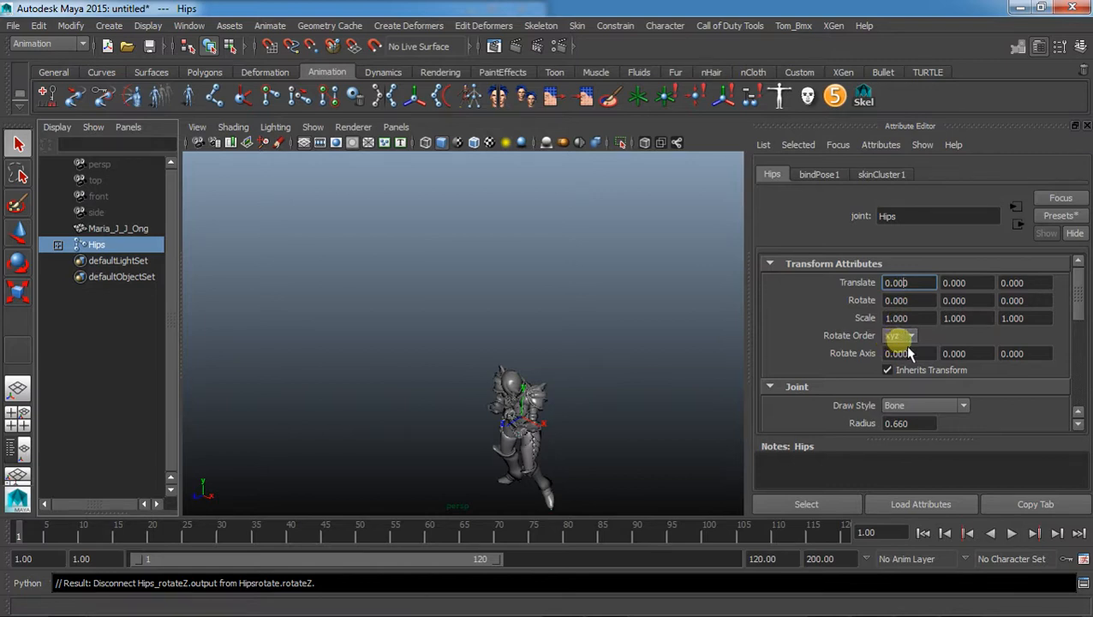
click(922, 301)
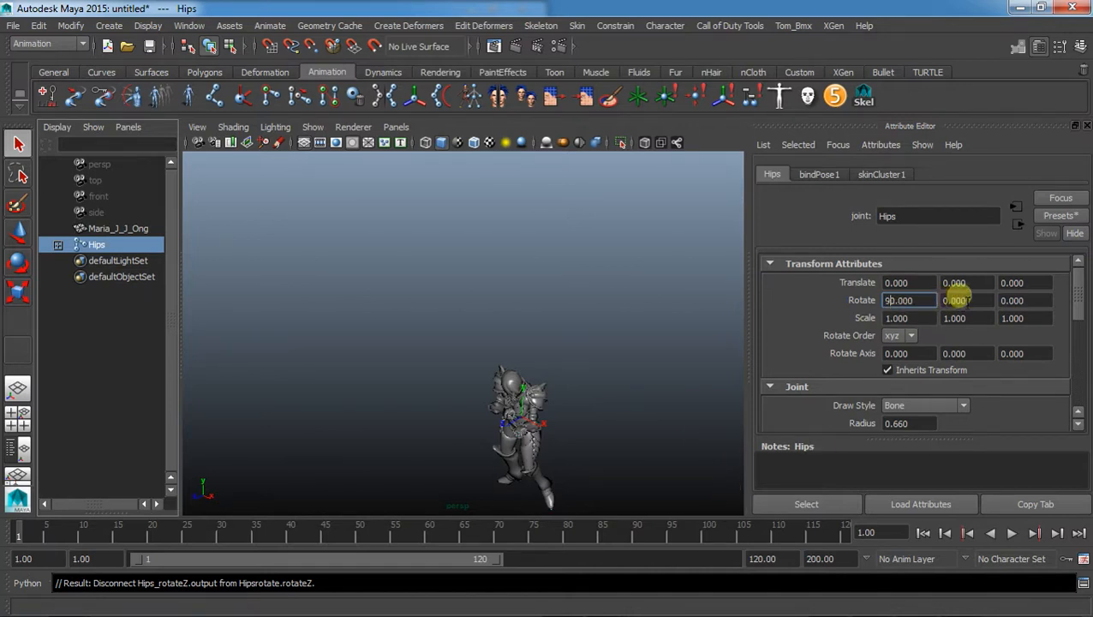
click(964, 301)
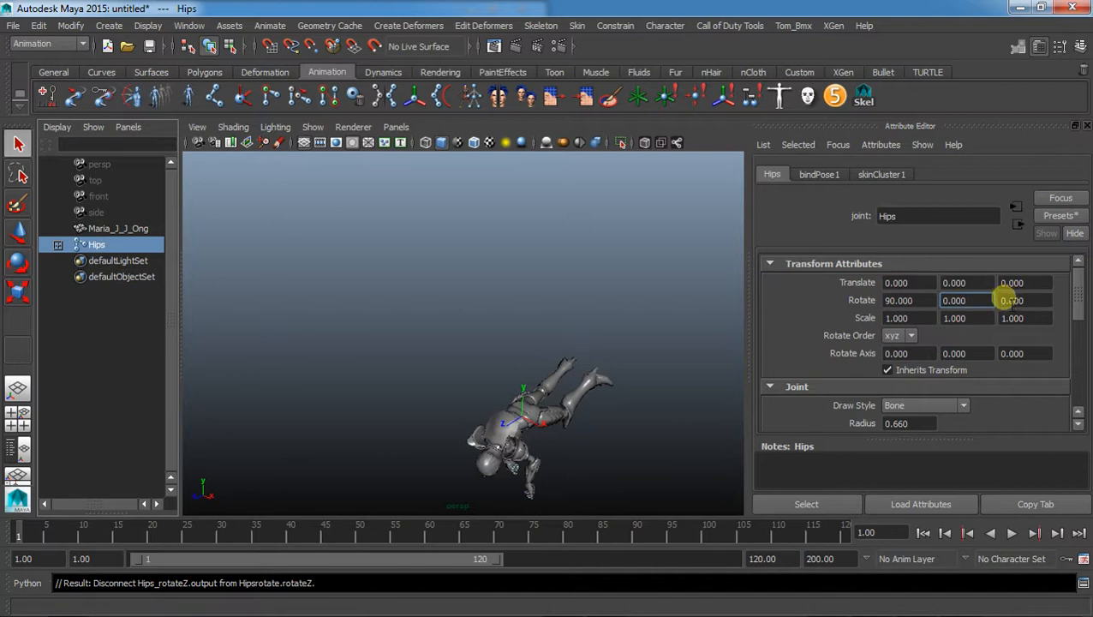
text(90)
key(Return)
click(1002, 283)
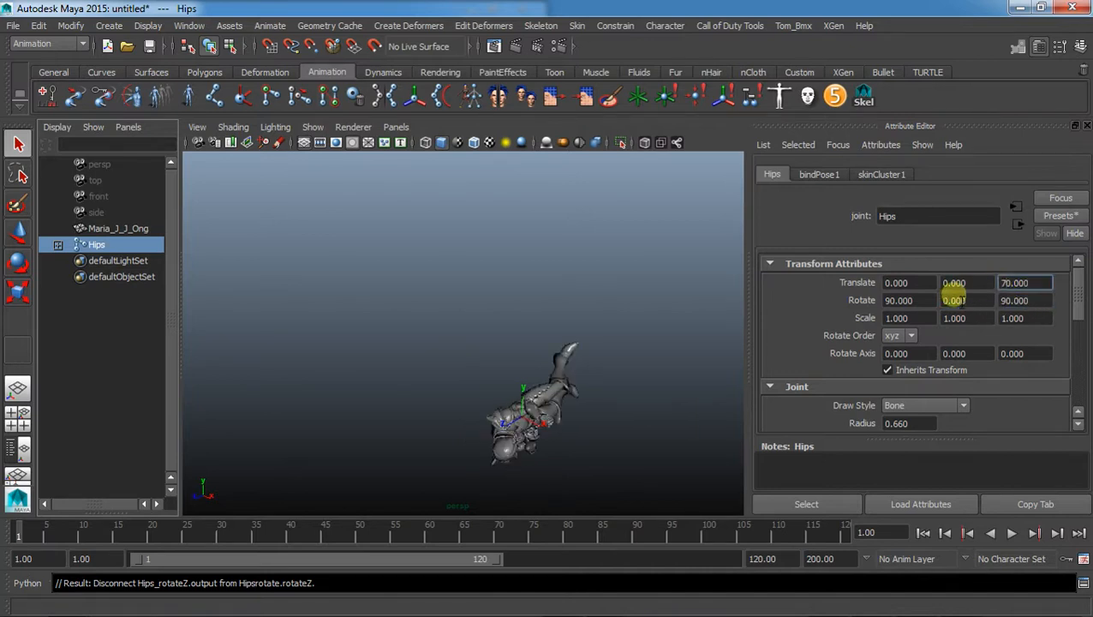
click(910, 300)
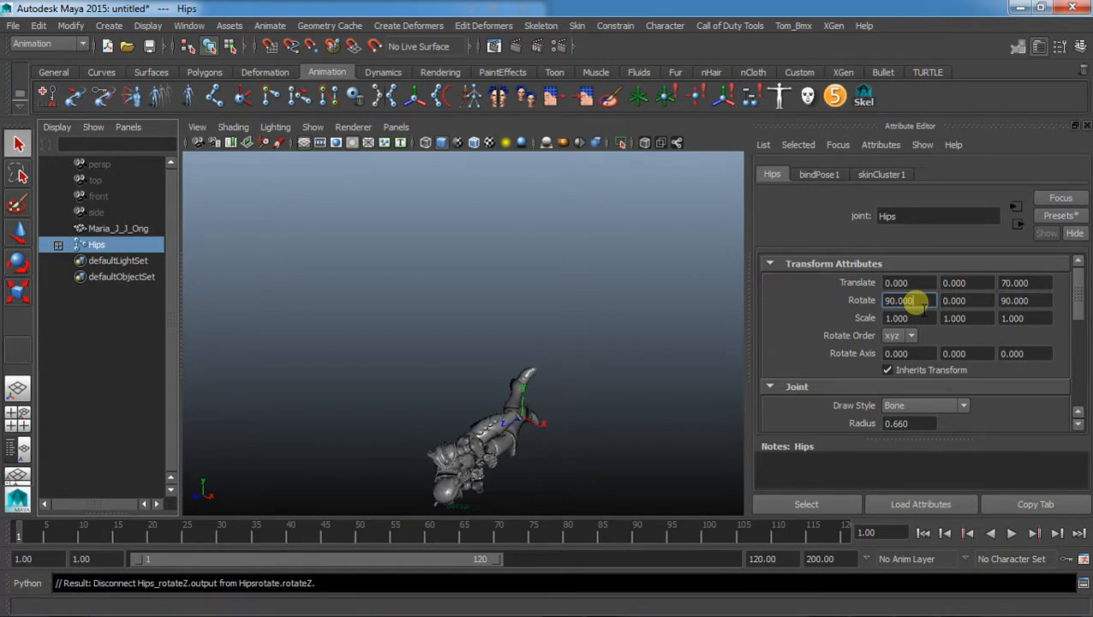
- Set a keyframe on the Hips joint's transform attributes at frame 1
alt+drag(481, 356, 172, 496)
drag(185, 540, 3, 540)
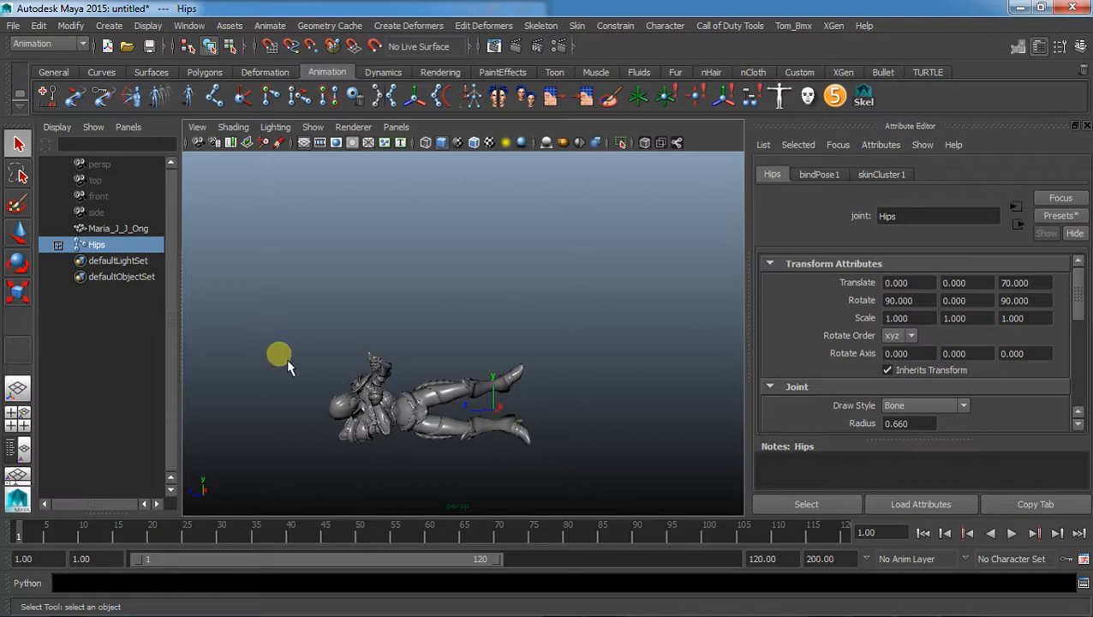
click(38, 26)
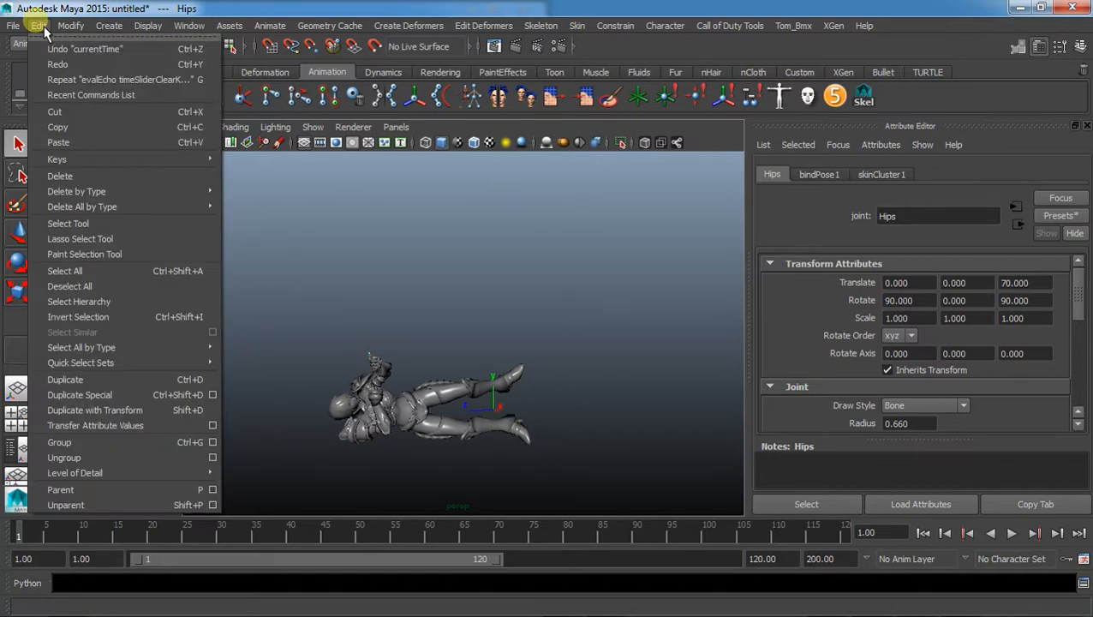
click(39, 26)
click(83, 246)
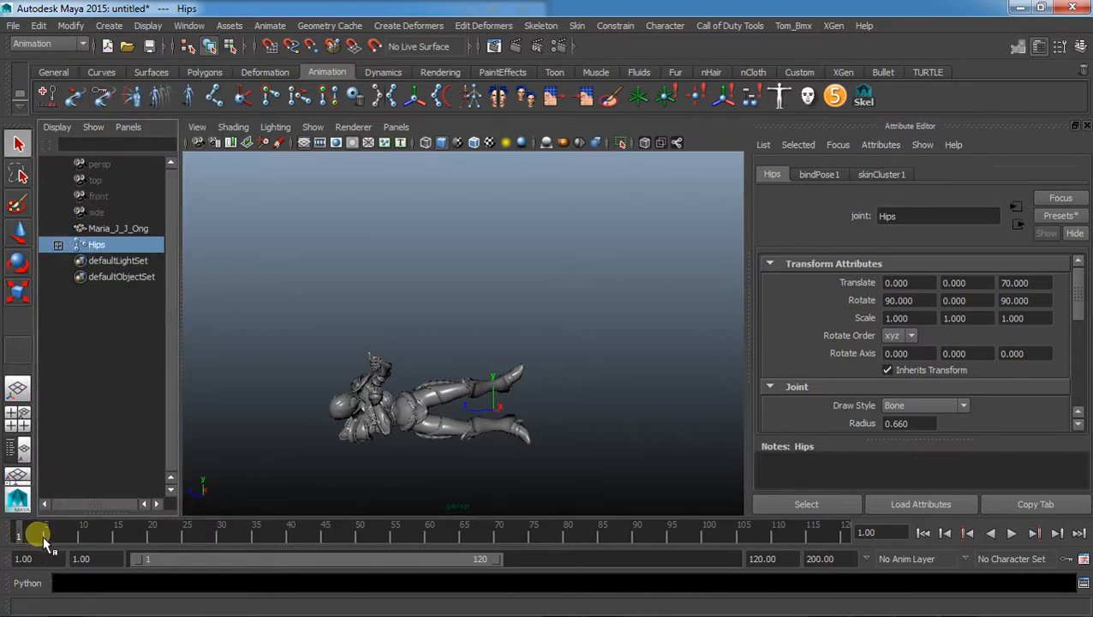
key(s)
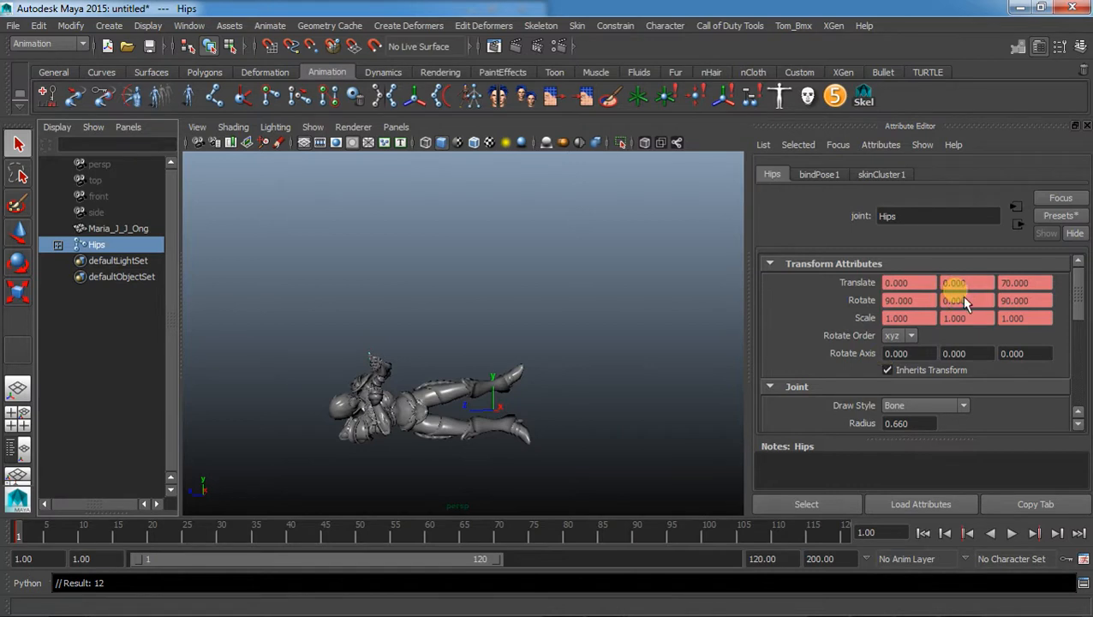
mouse_move(22, 536)
mouse_down()
mouse_move(272, 535)
mouse_move(11, 539)
mouse_up()
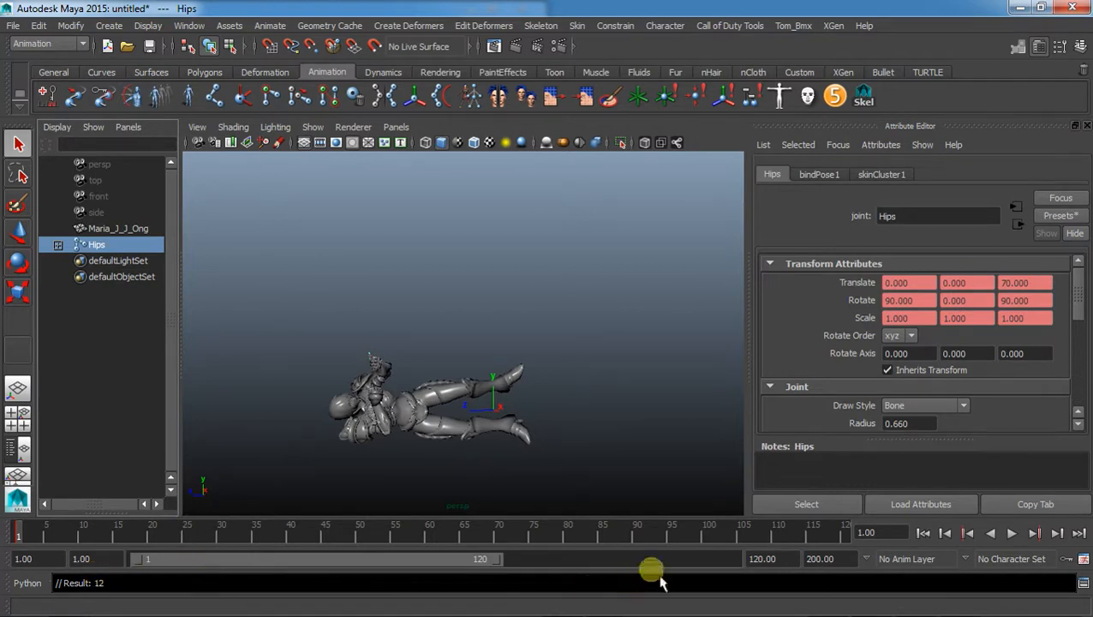
- Select all objects with their full hierarchy and set both the playback end and animation end to frame 25
double_click(761, 558)
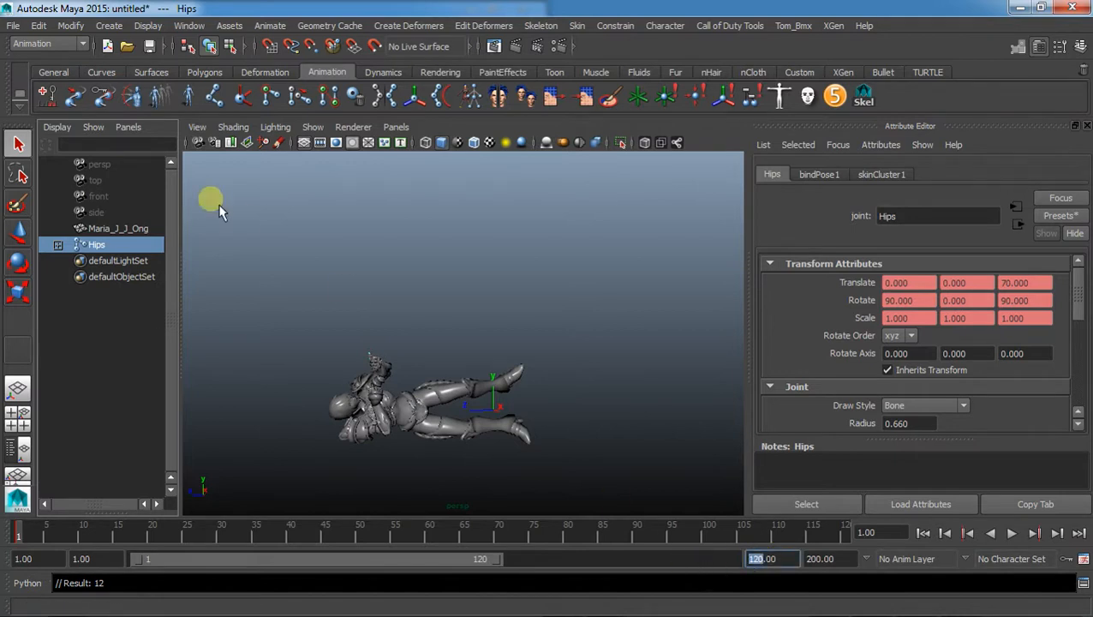
click(40, 26)
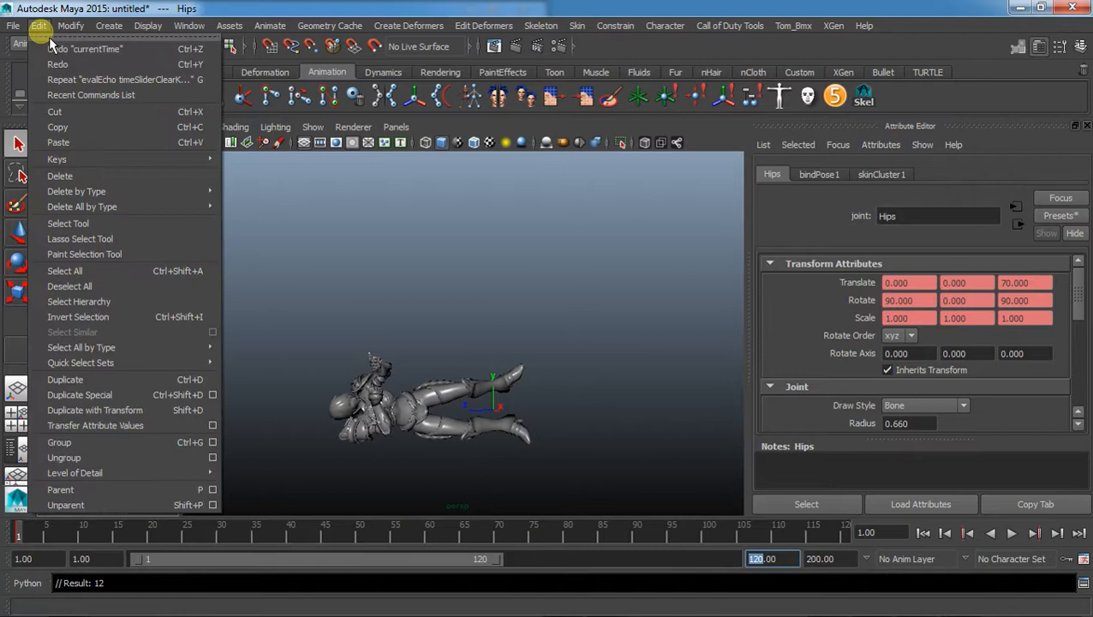
click(76, 270)
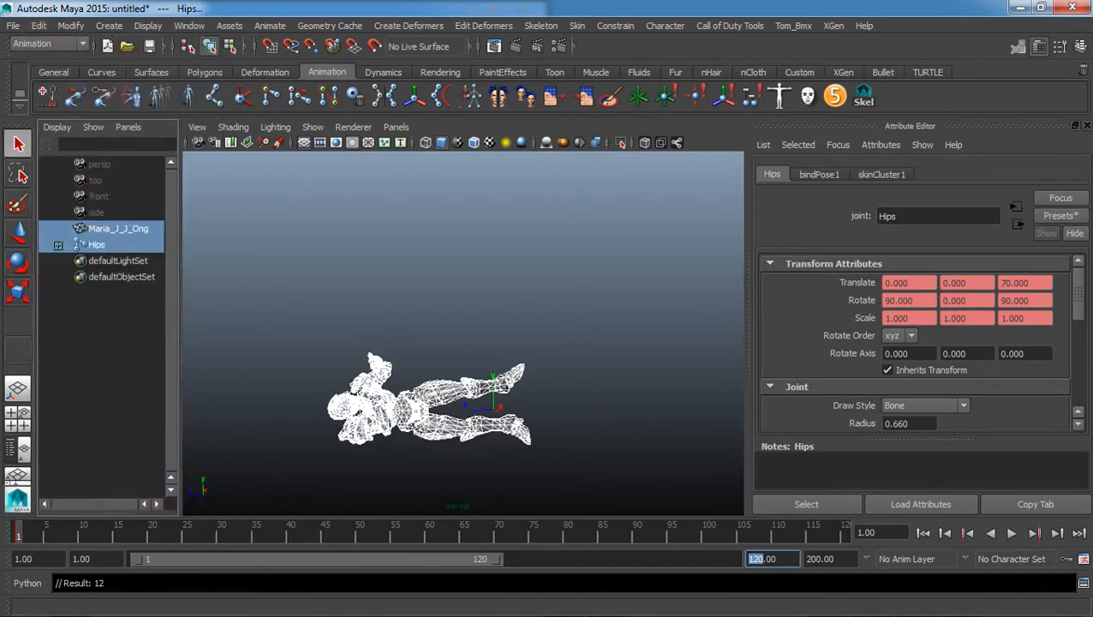
click(39, 26)
click(77, 302)
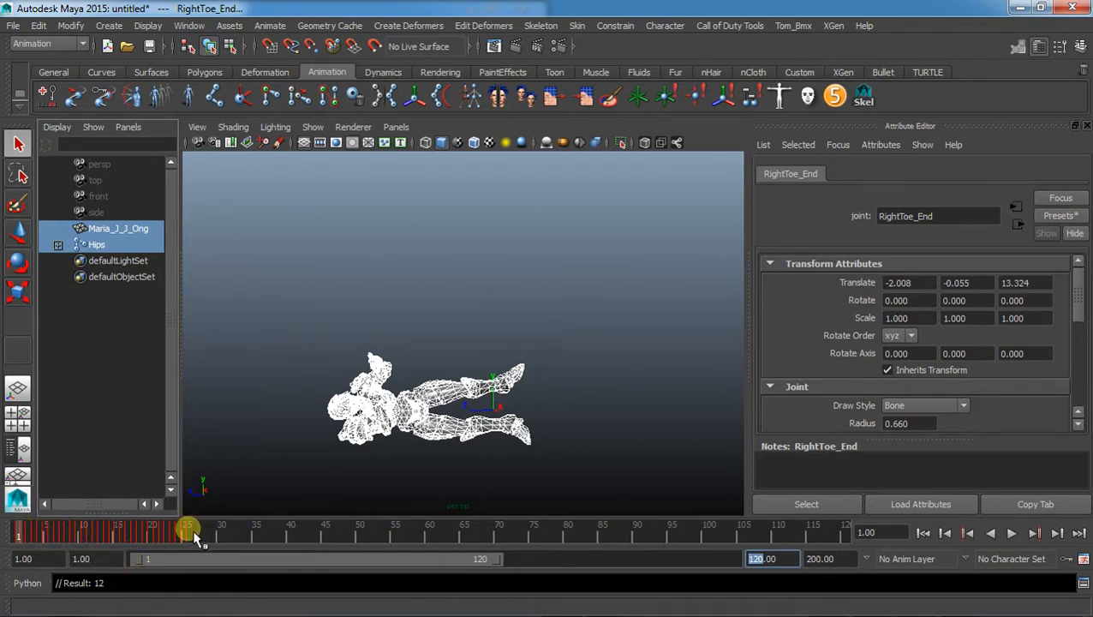
double_click(751, 559)
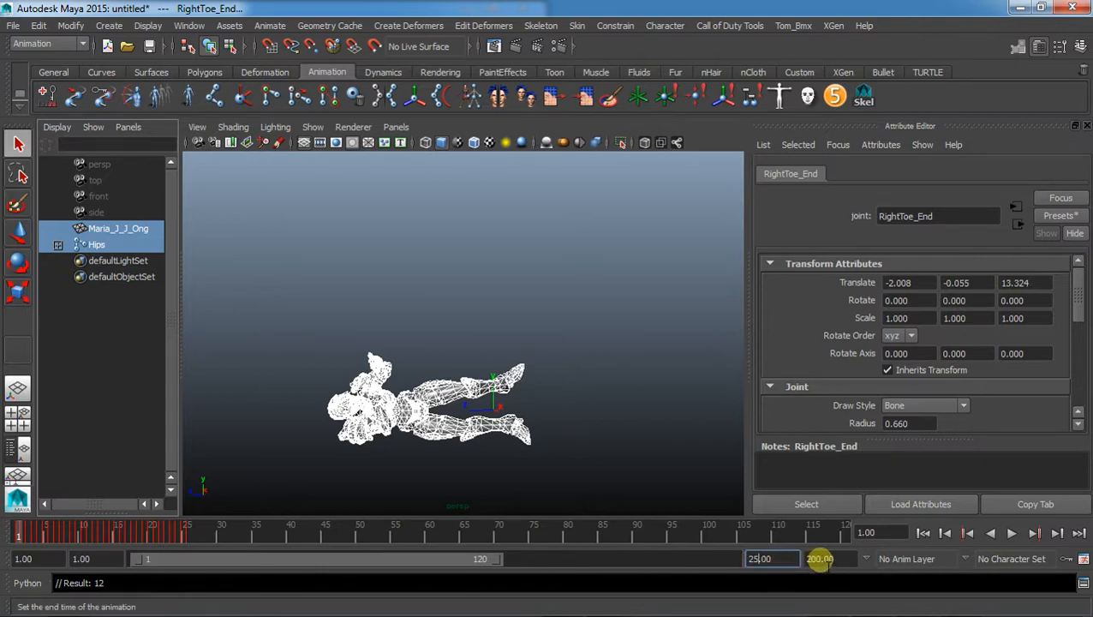
key(Tab)
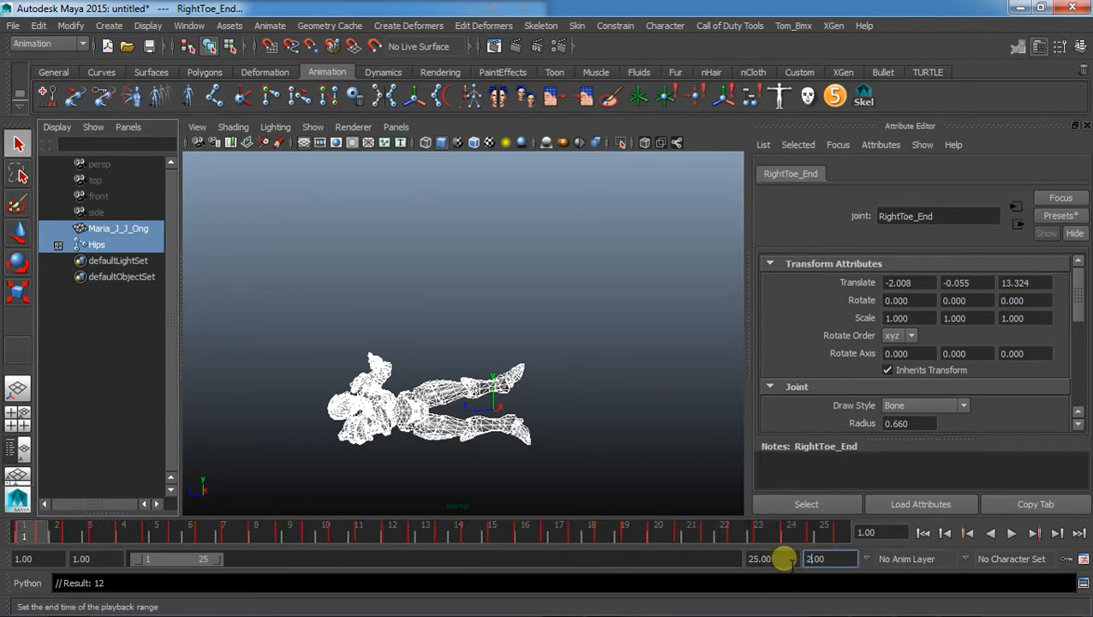
click(773, 562)
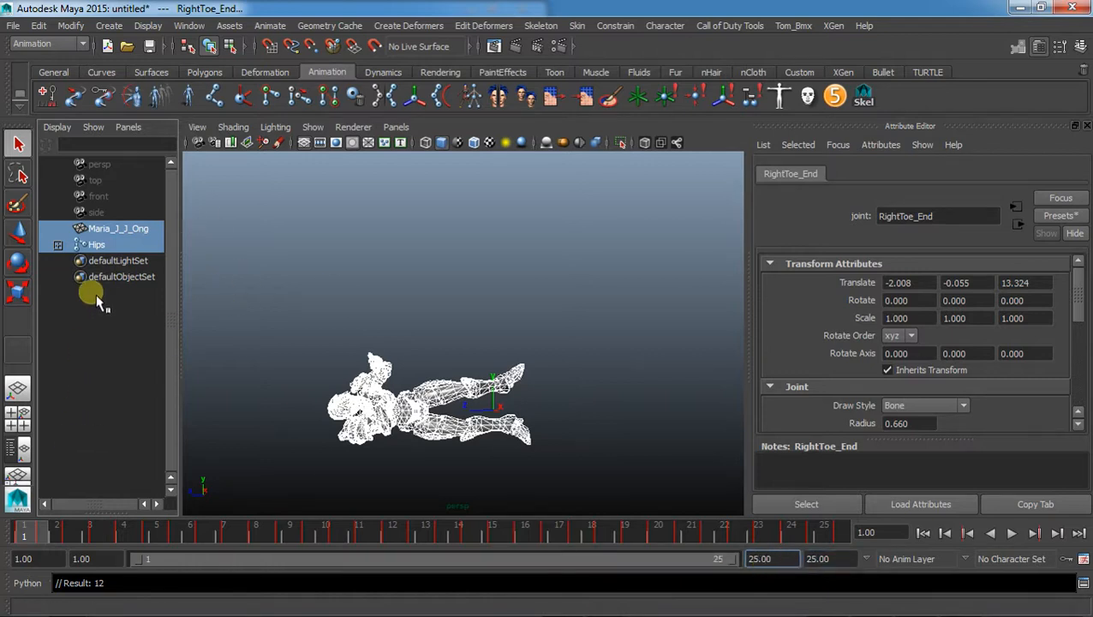
- Expand the Hips joint, select all objects with their full hierarchy, and clear the selection again at frame 1
click(58, 245)
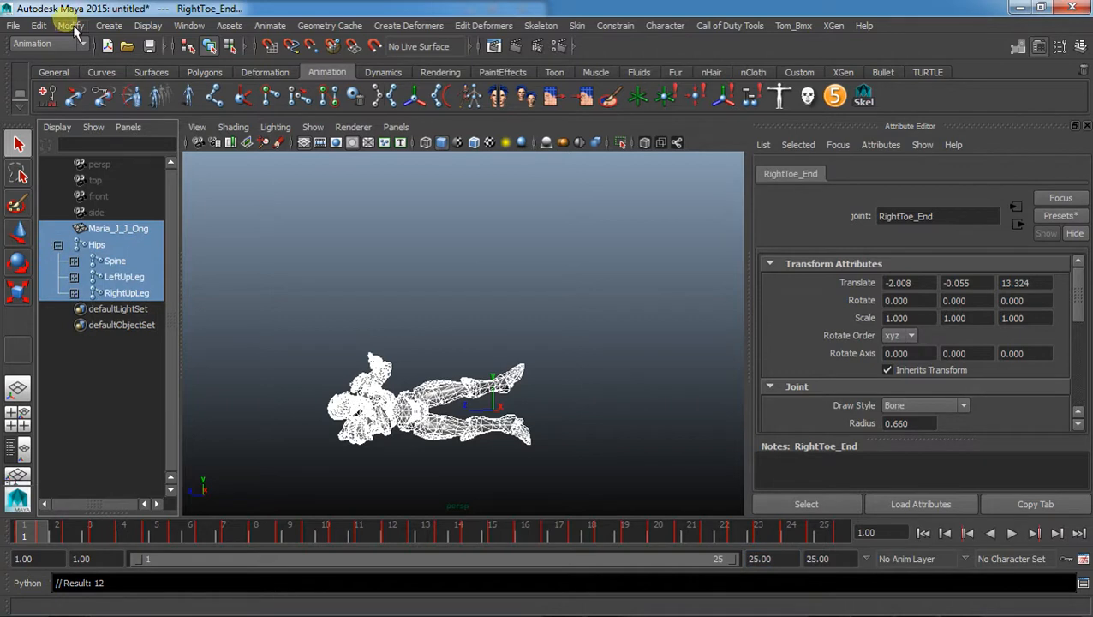
click(39, 24)
click(68, 273)
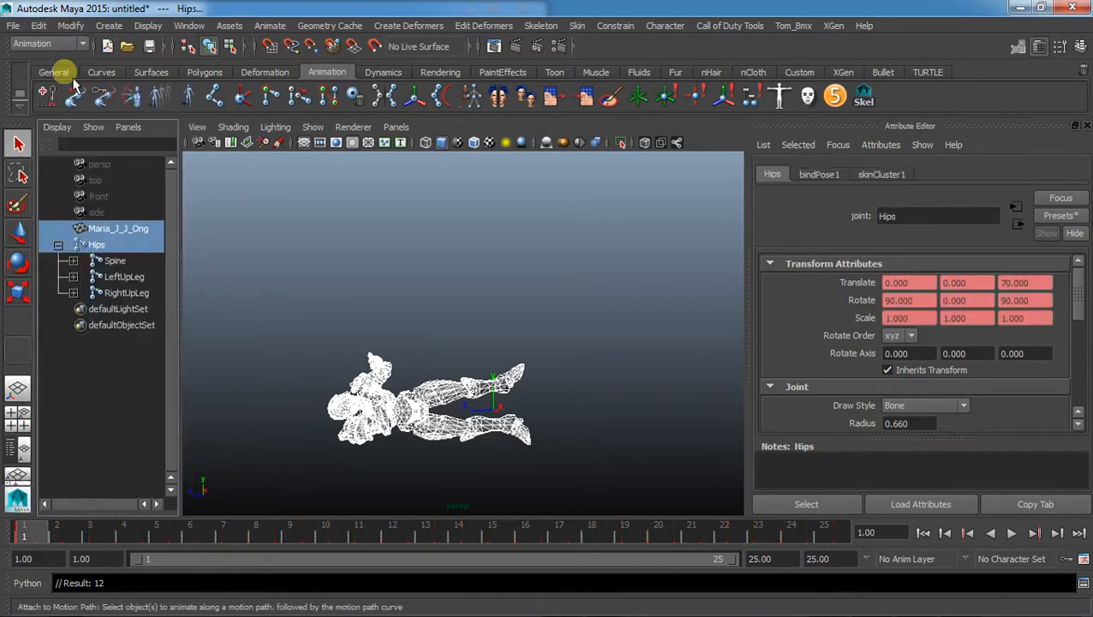
click(38, 25)
click(114, 274)
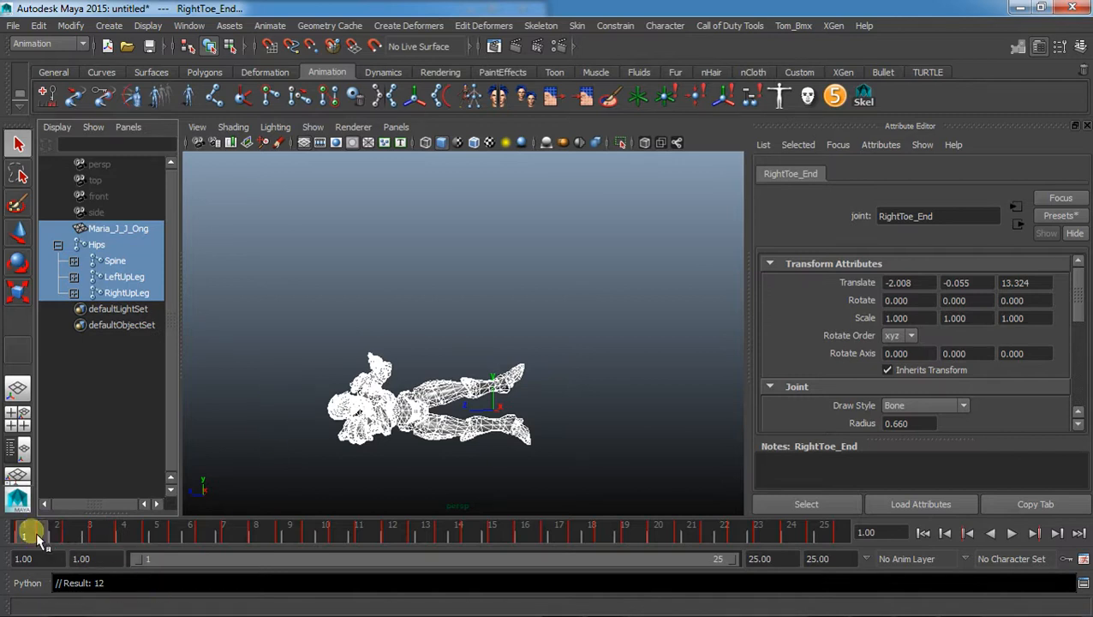
click(205, 482)
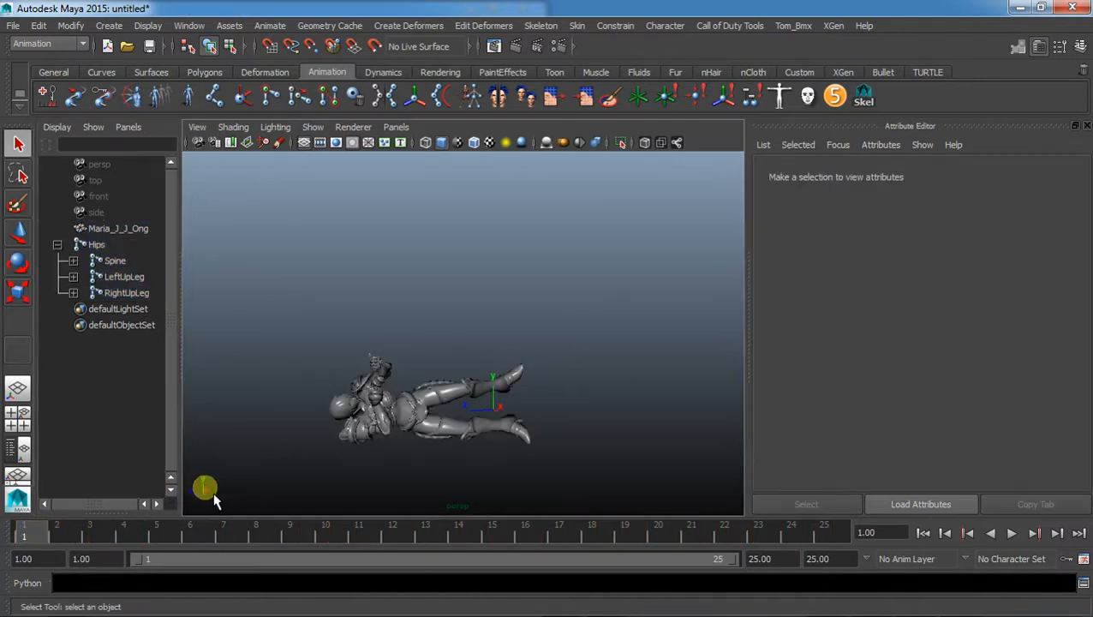
mouse_move(58, 540)
mouse_down()
mouse_move(37, 537)
mouse_move(500, 541)
mouse_move(29, 556)
mouse_move(43, 547)
mouse_up()
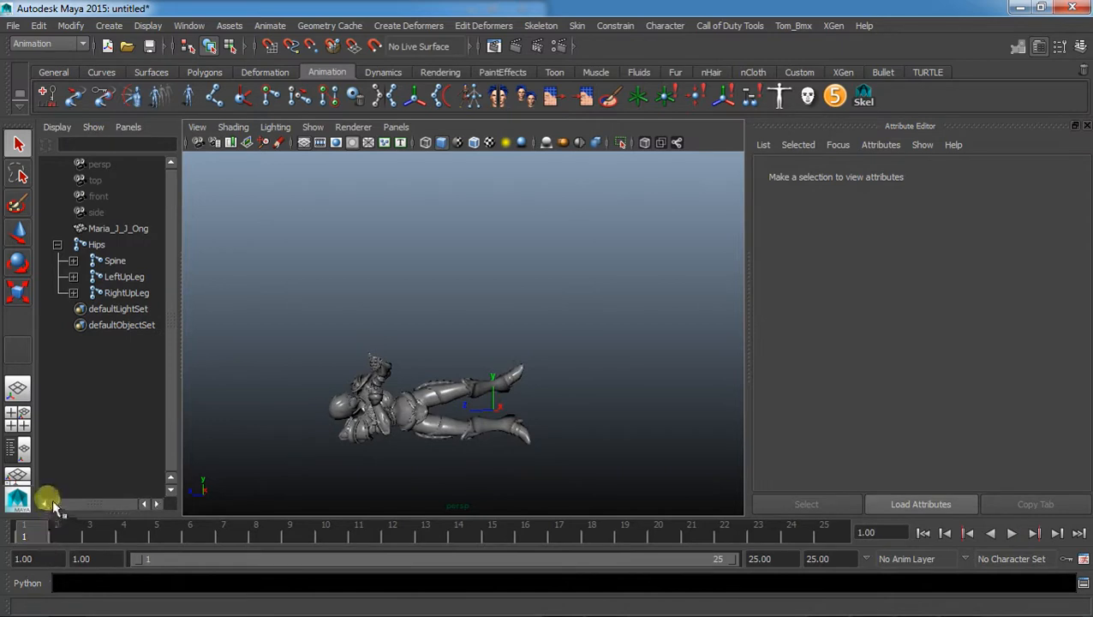
- Move the Hips joint up to a Translate Y of about 30.683 at frame 25 and key it there
click(86, 245)
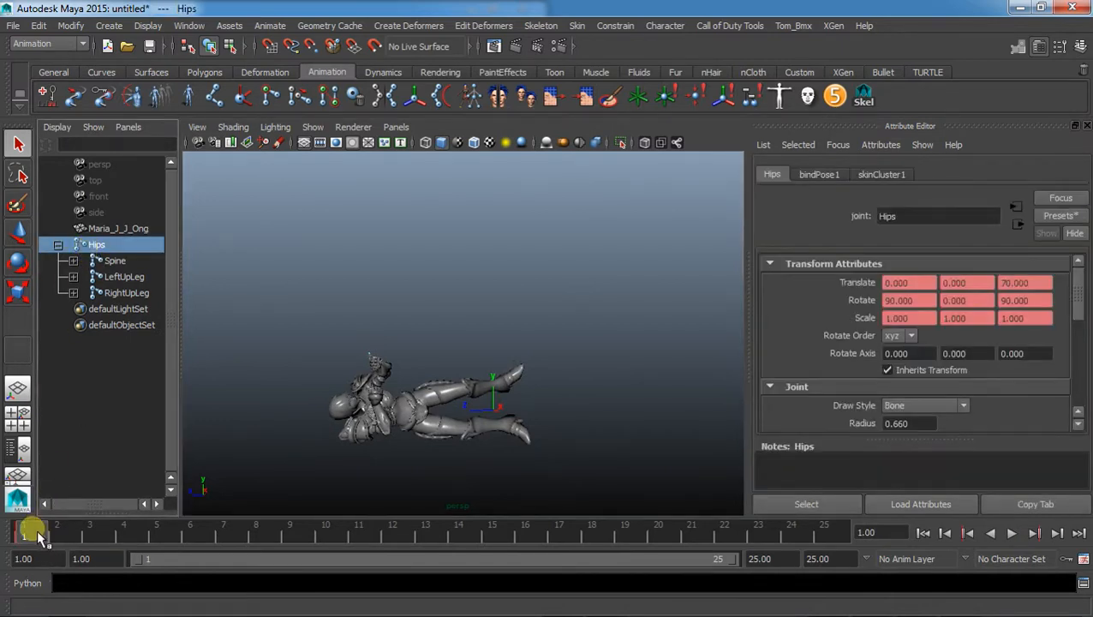
drag(31, 541, 851, 553)
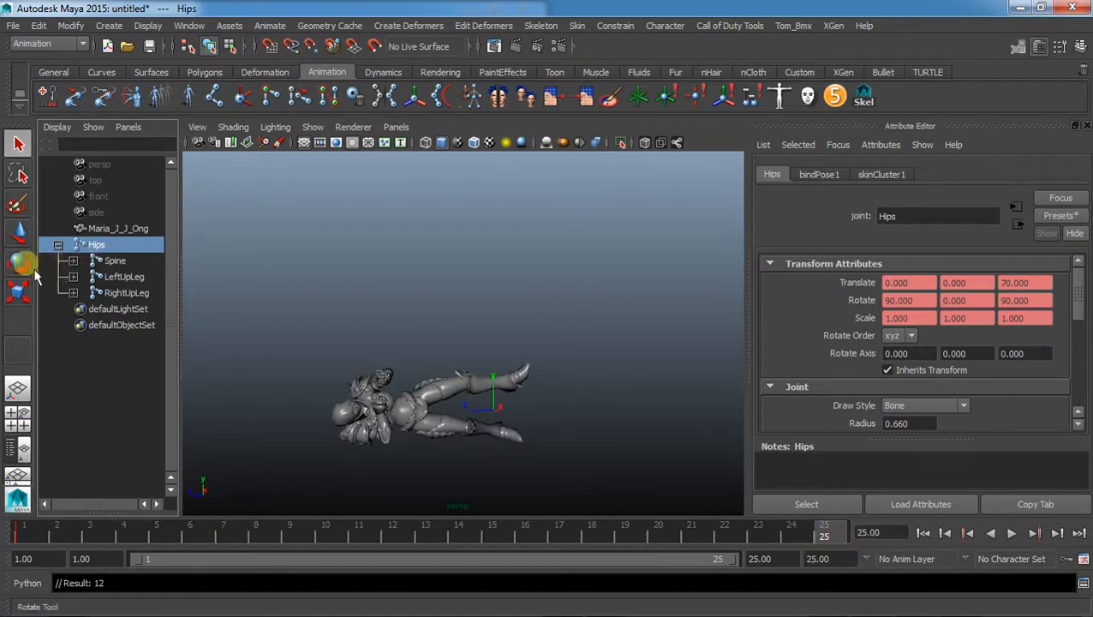
click(17, 233)
drag(409, 332, 415, 306)
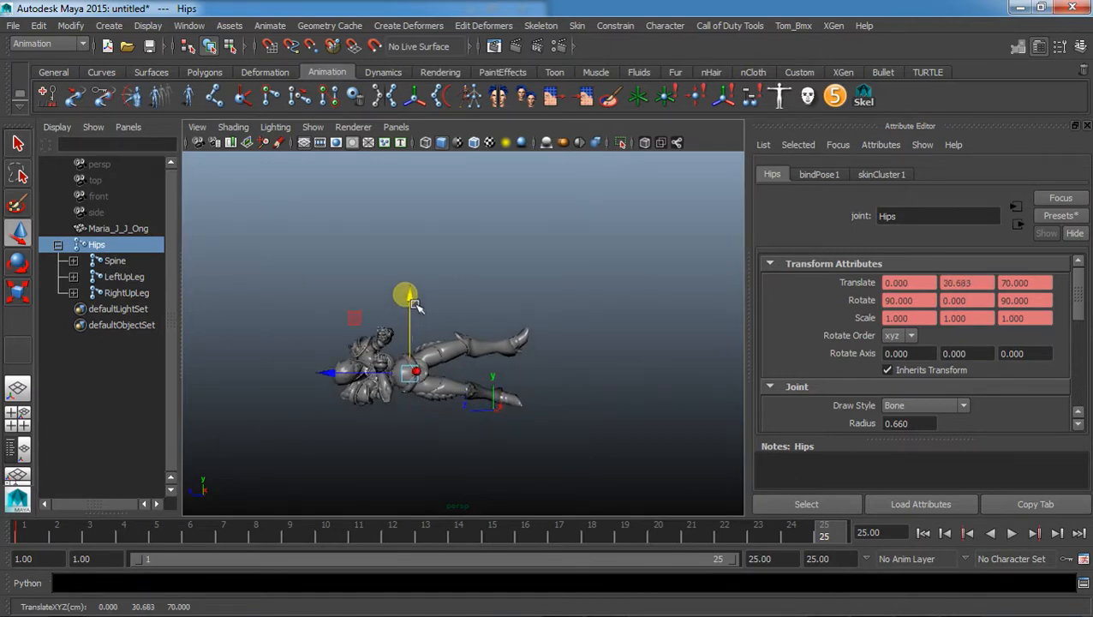
drag(787, 528, 820, 534)
- Delete the Hips joint's keyframe at frame 25 and return to frame 1
right_click(821, 533)
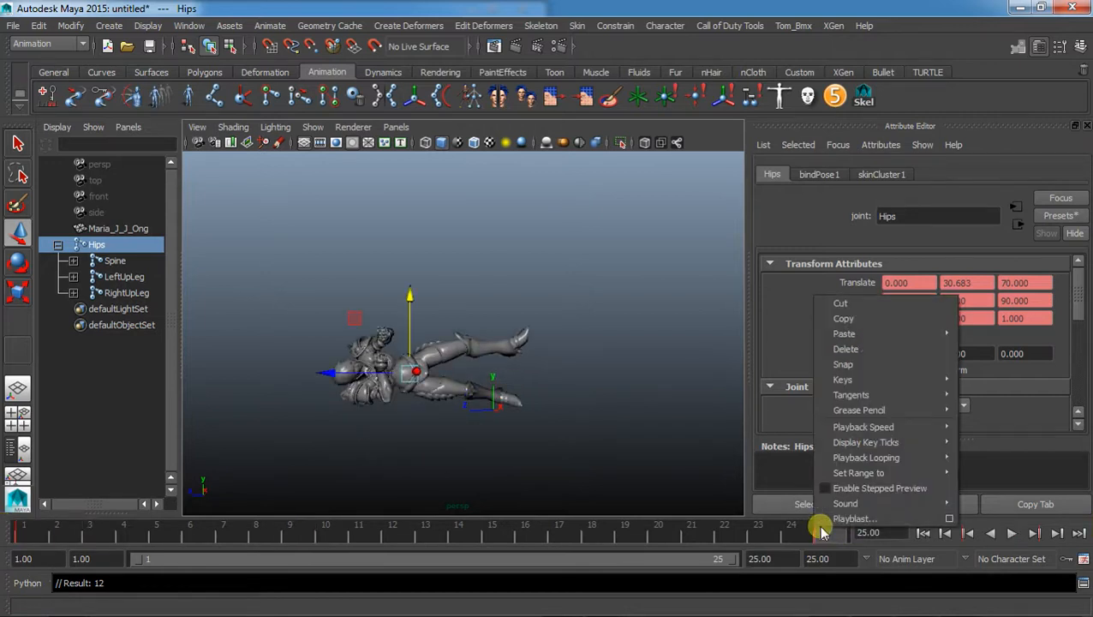
right_click(841, 541)
right_click(834, 535)
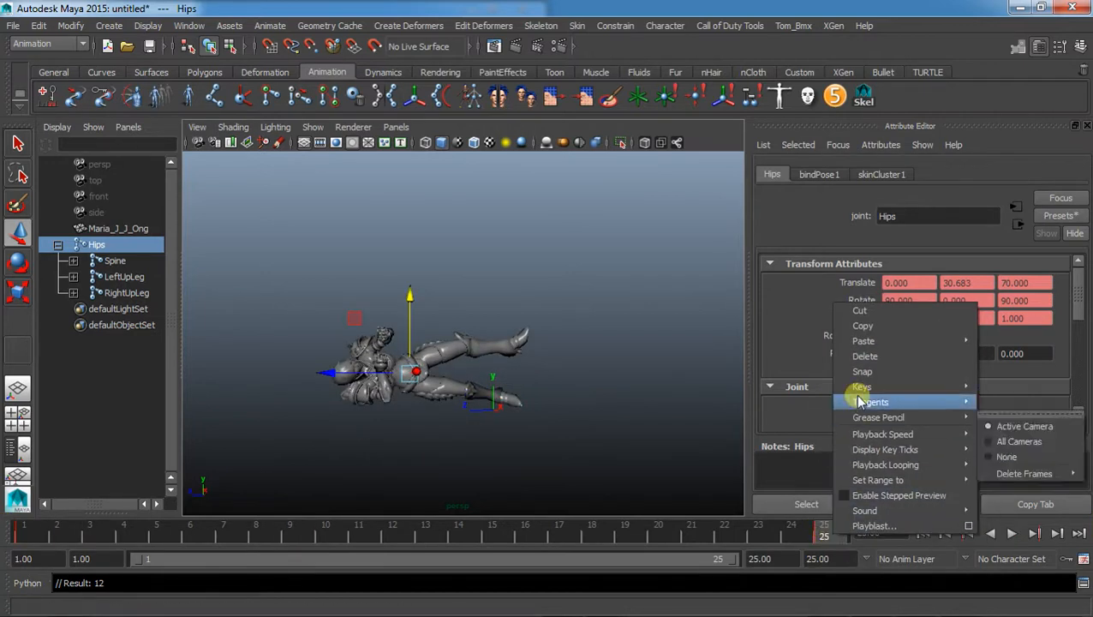
click(863, 356)
drag(823, 531, 23, 524)
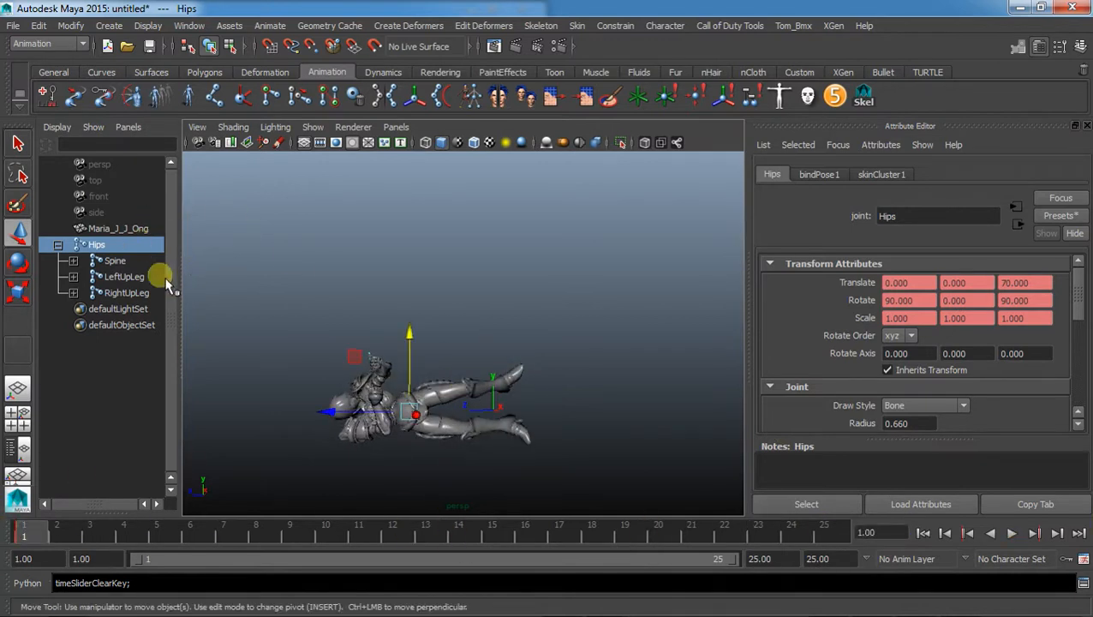
- Select all objects in the scene together with their full joint hierarchy
click(43, 29)
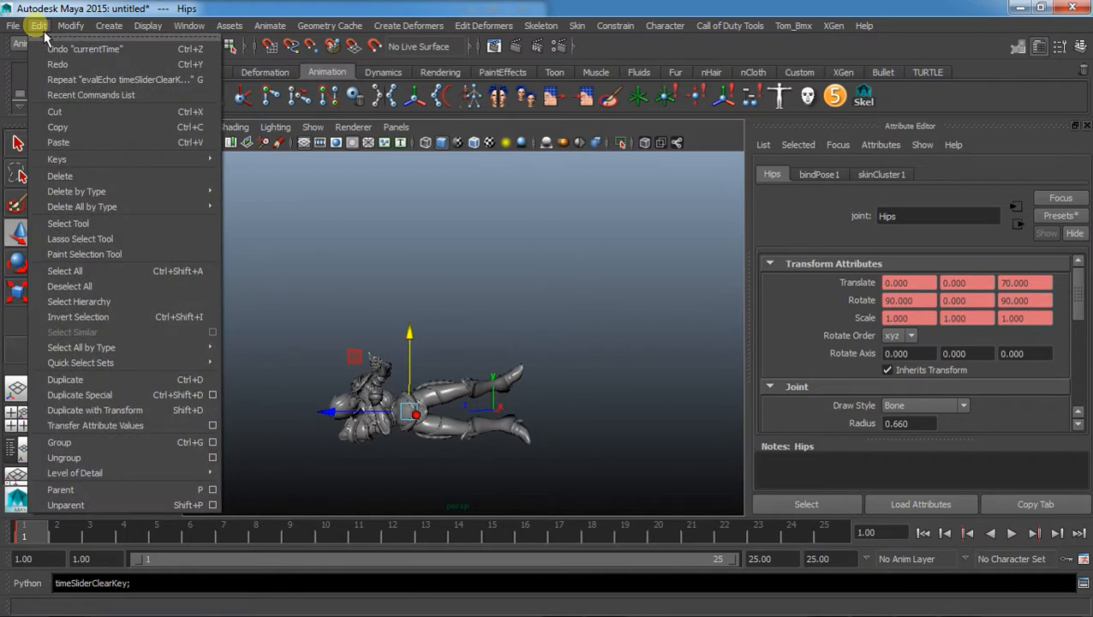
click(80, 263)
click(39, 25)
click(87, 288)
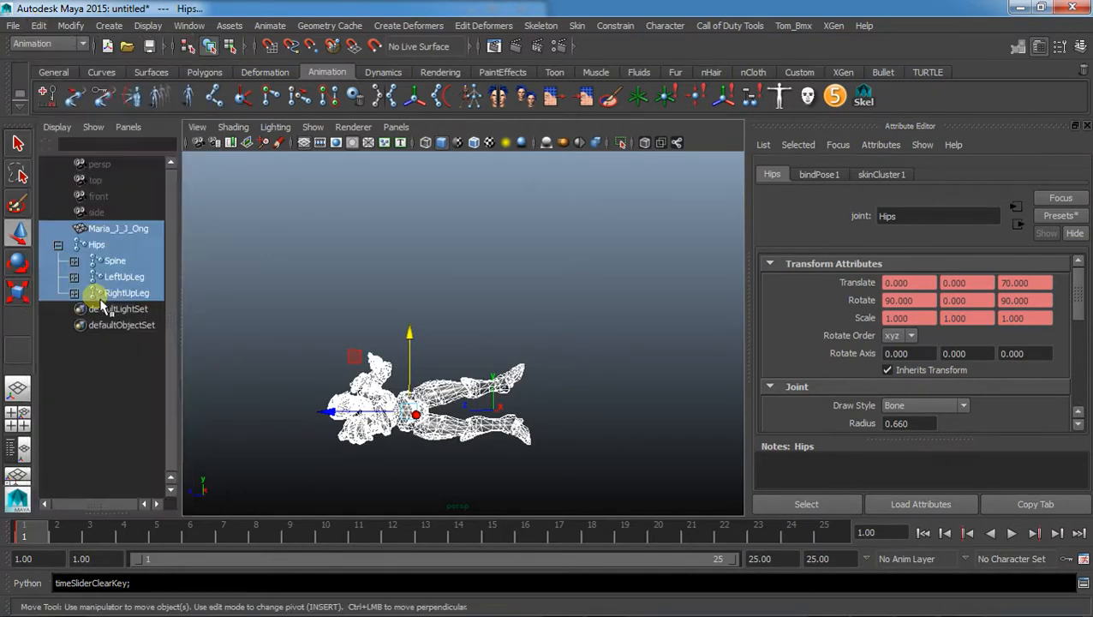
- Start a Call of Duty XAnim export and grab the scene's frame range, 1 to 25
click(724, 26)
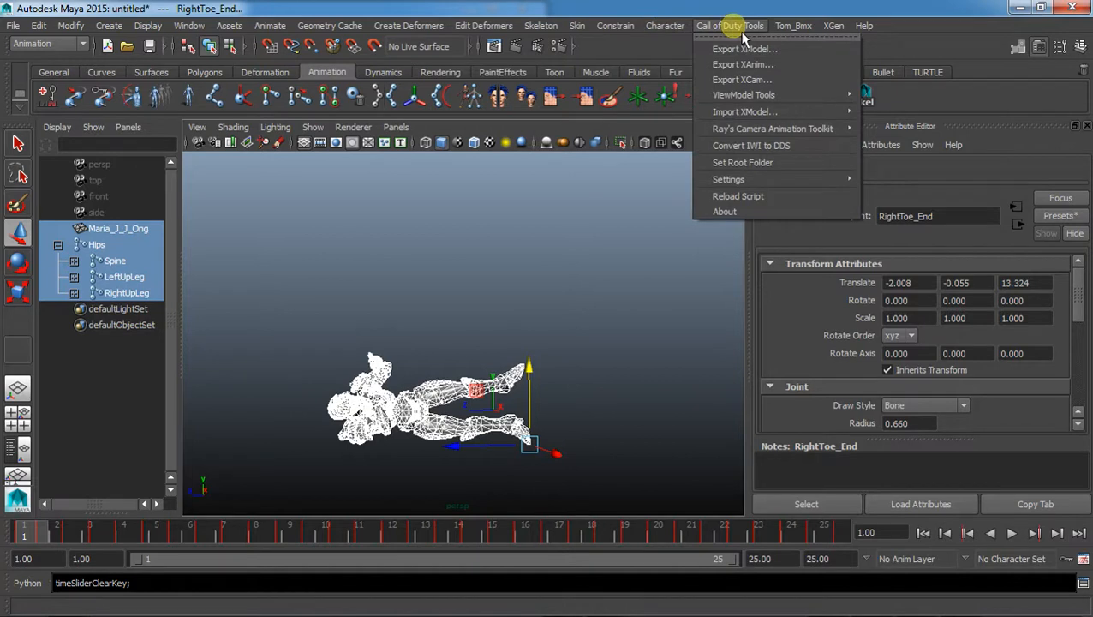
click(750, 64)
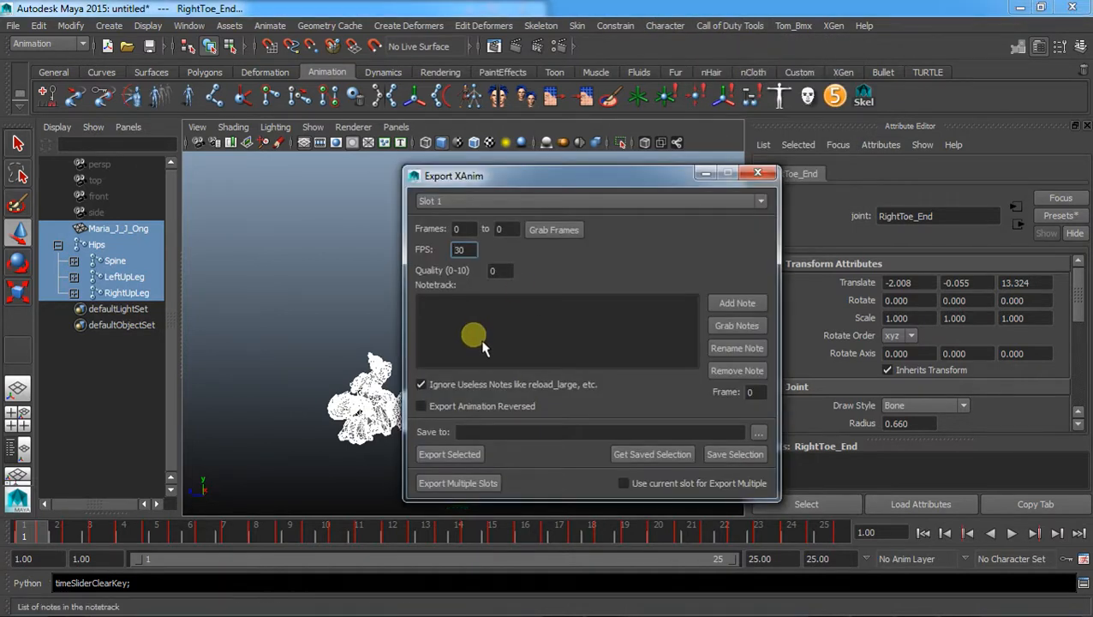
click(538, 231)
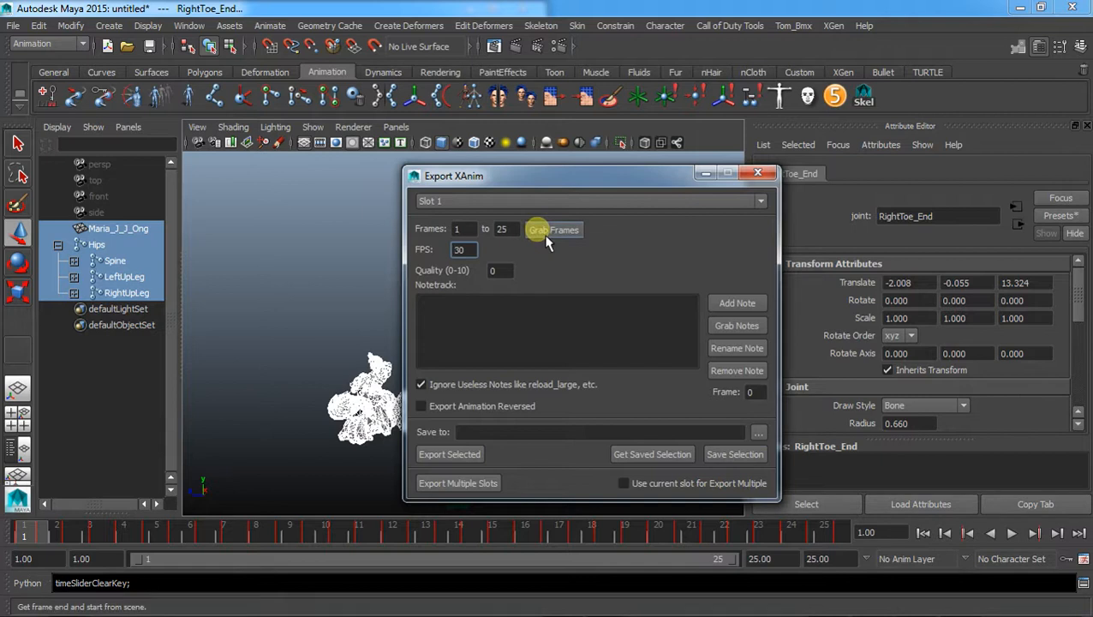
- Switch to Asset Manager and review the gok_run xanim entry's settings, including the available animation types
click(793, 532)
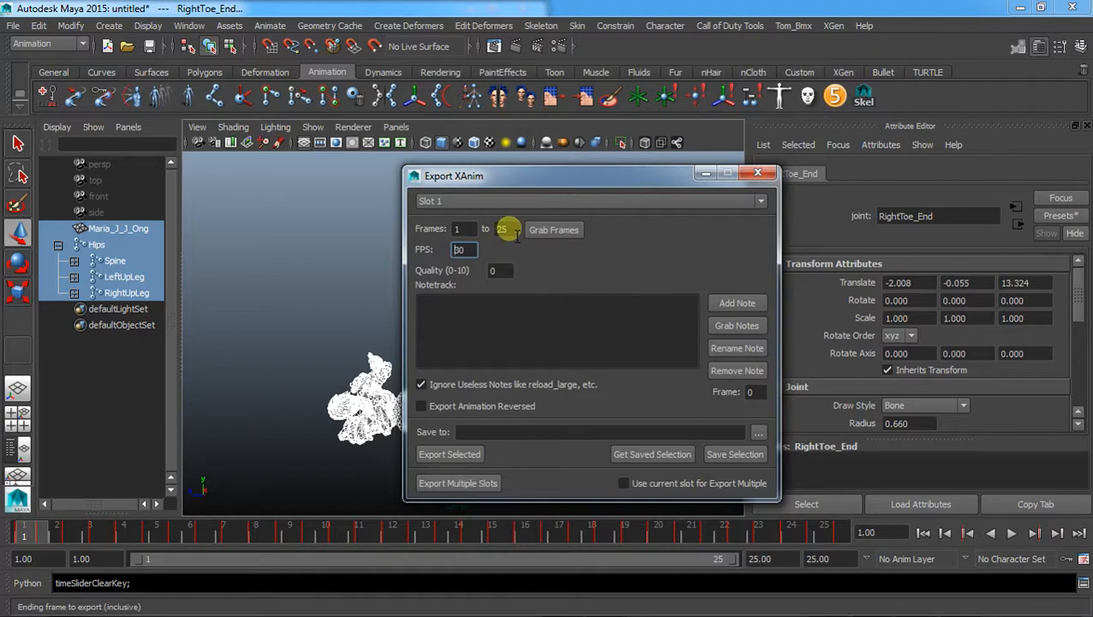
click(1020, 7)
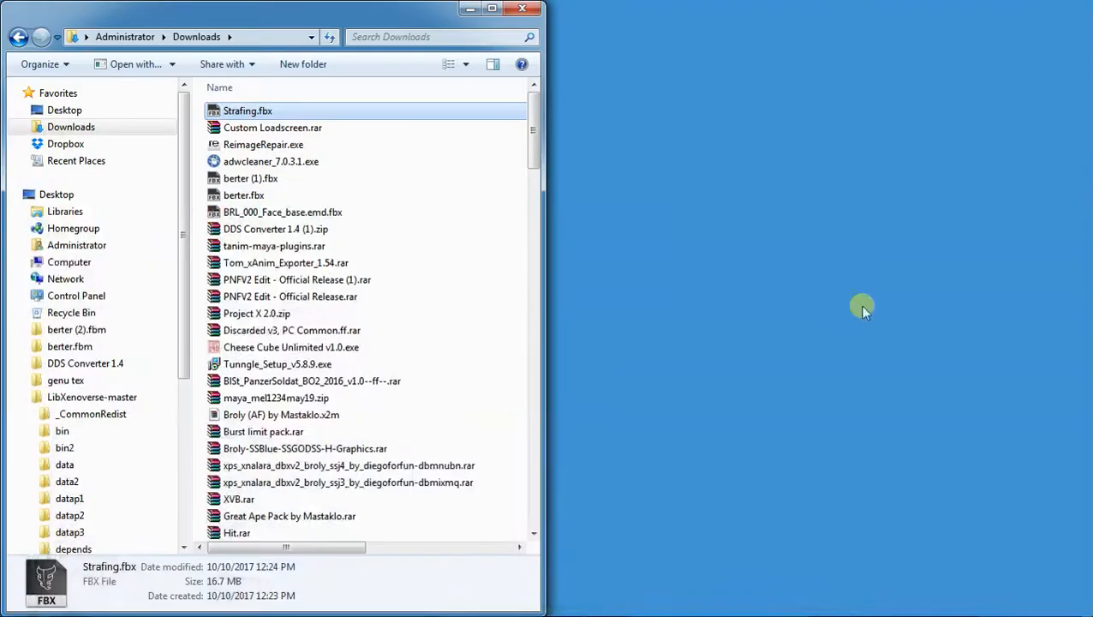
click(957, 602)
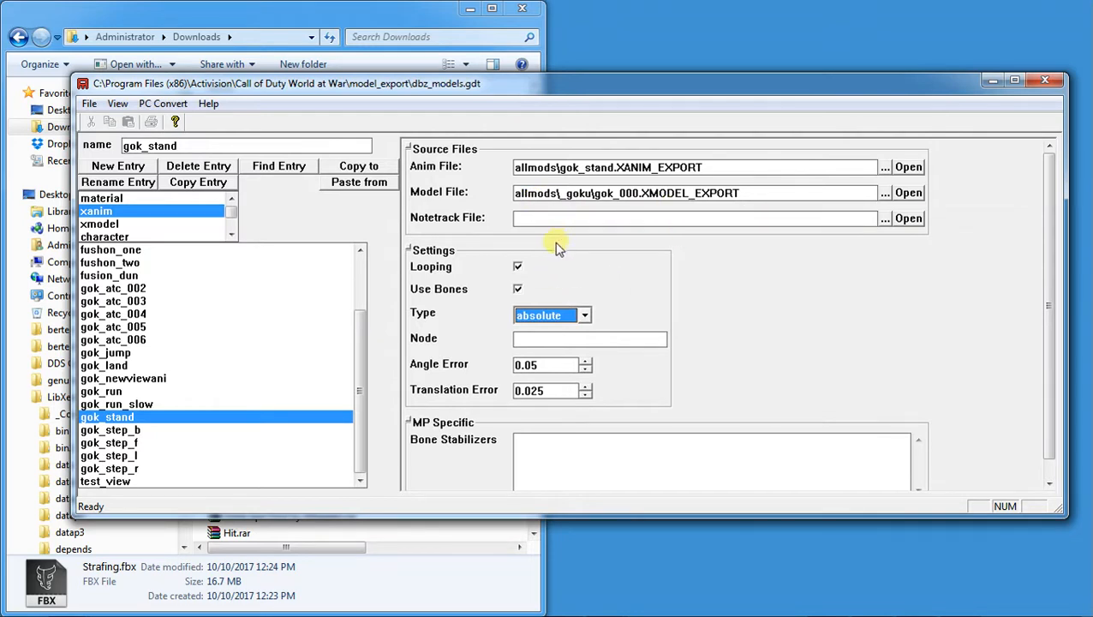
click(112, 391)
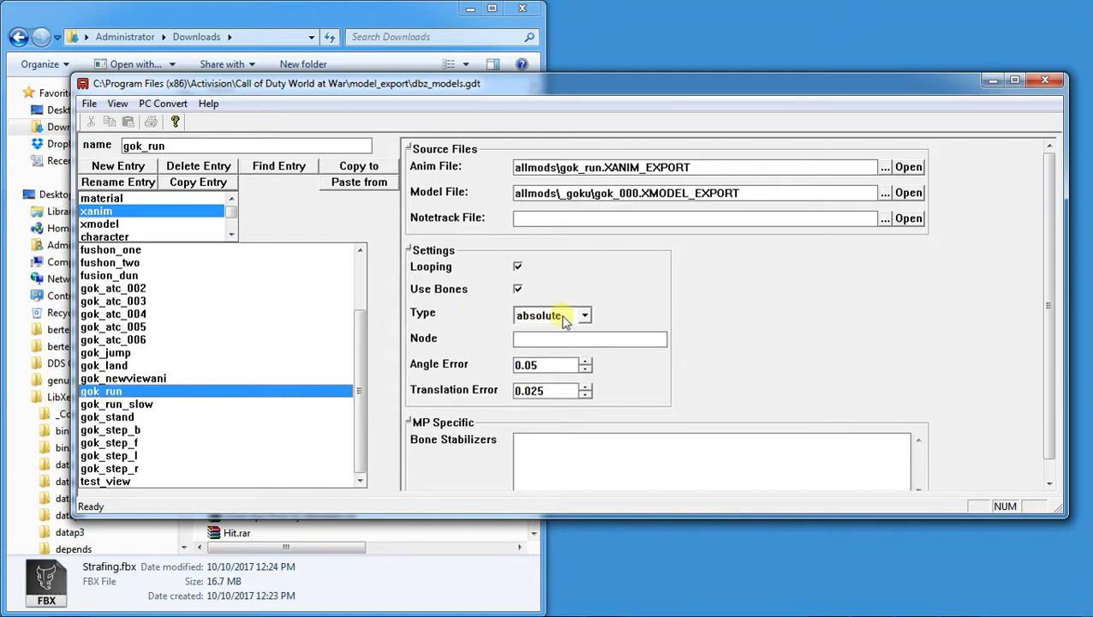
mouse_move(582, 317)
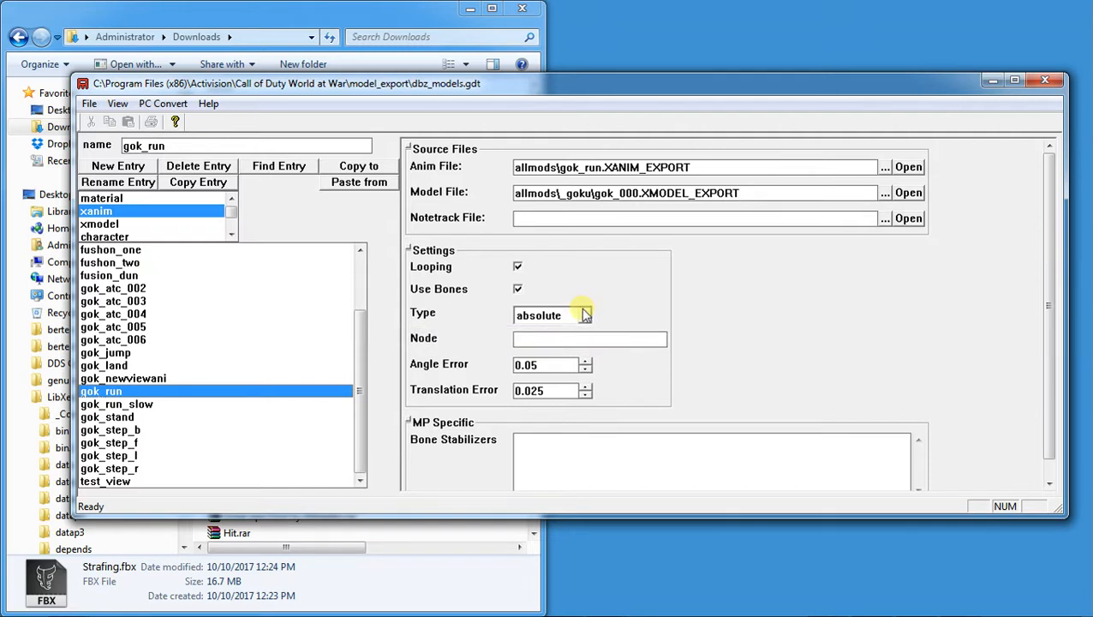
click(585, 315)
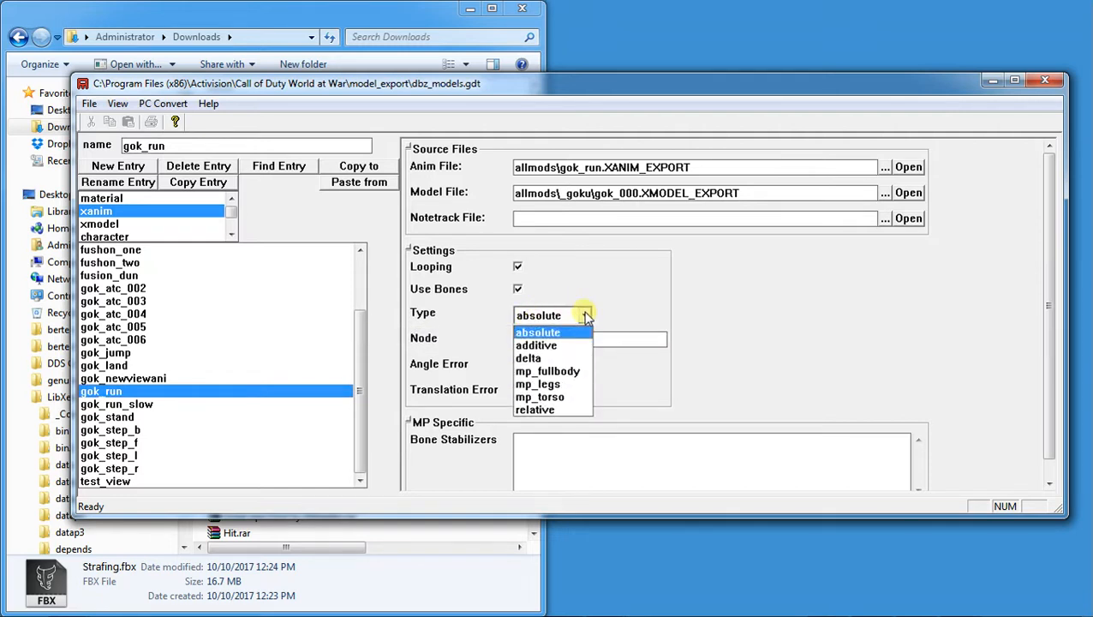
click(585, 315)
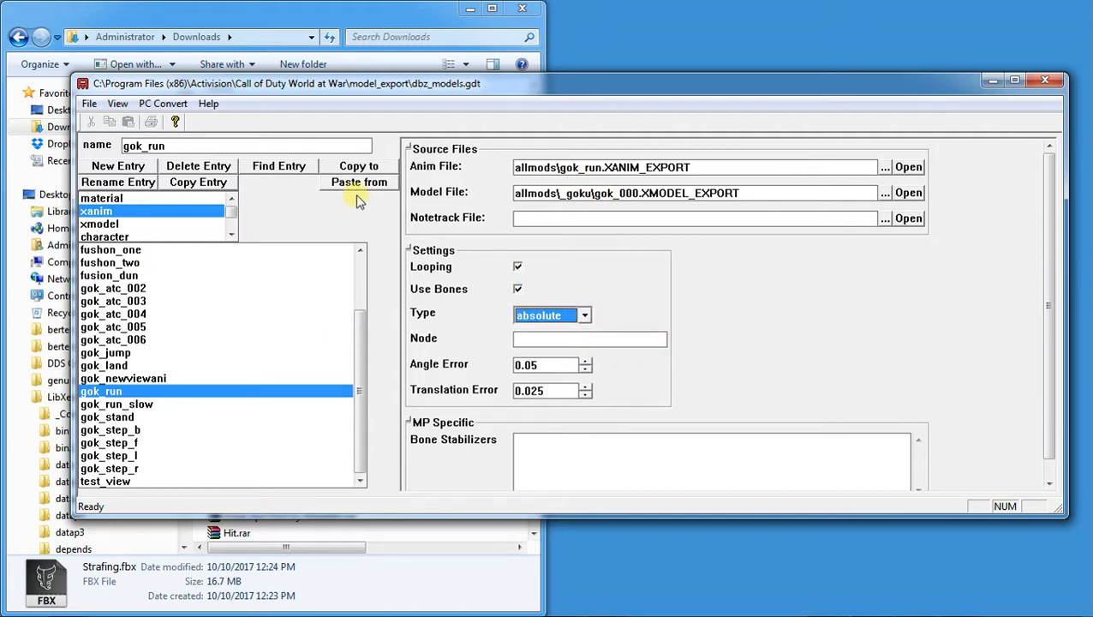
- Switch to the Launcher and inspect the fusion_dun xanim line in the mod.csv list of nazi_zombie_dbzzs1
click(986, 81)
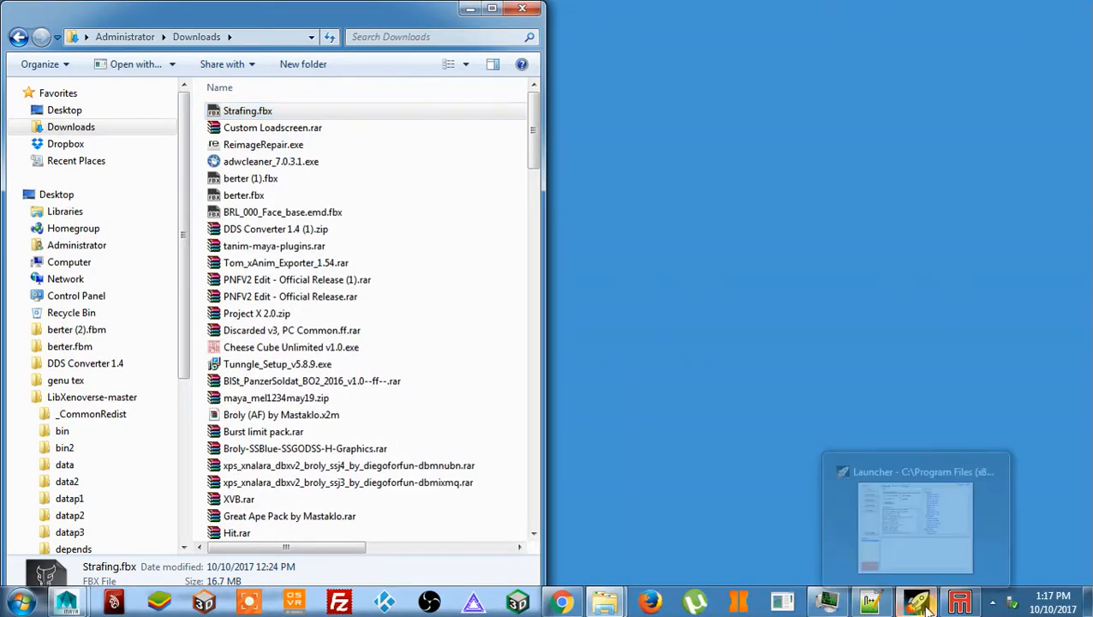
click(920, 603)
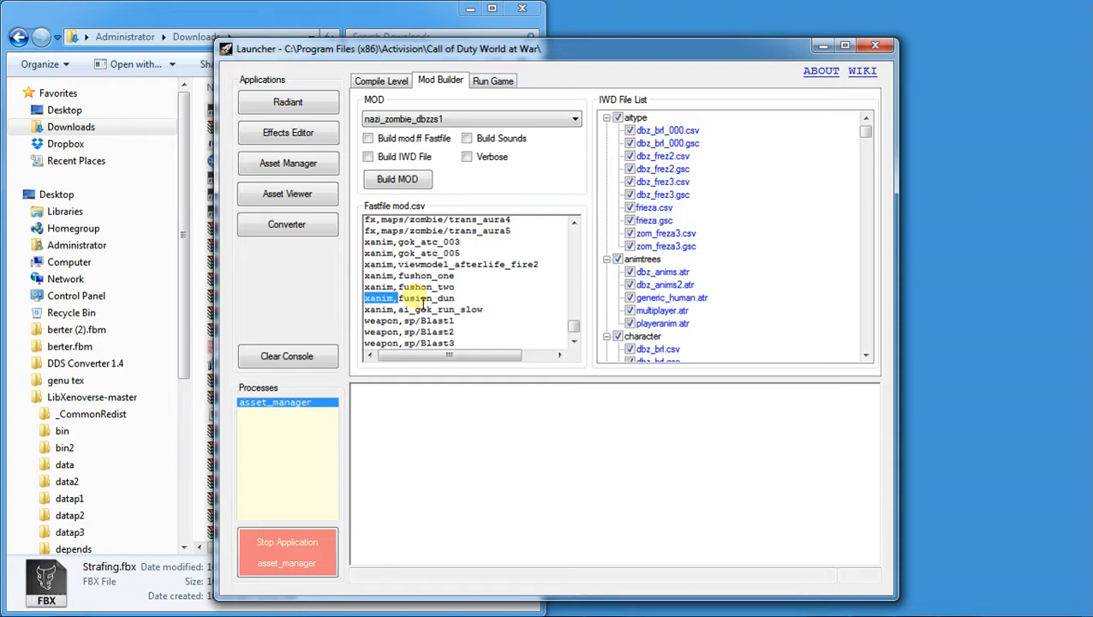
double_click(422, 300)
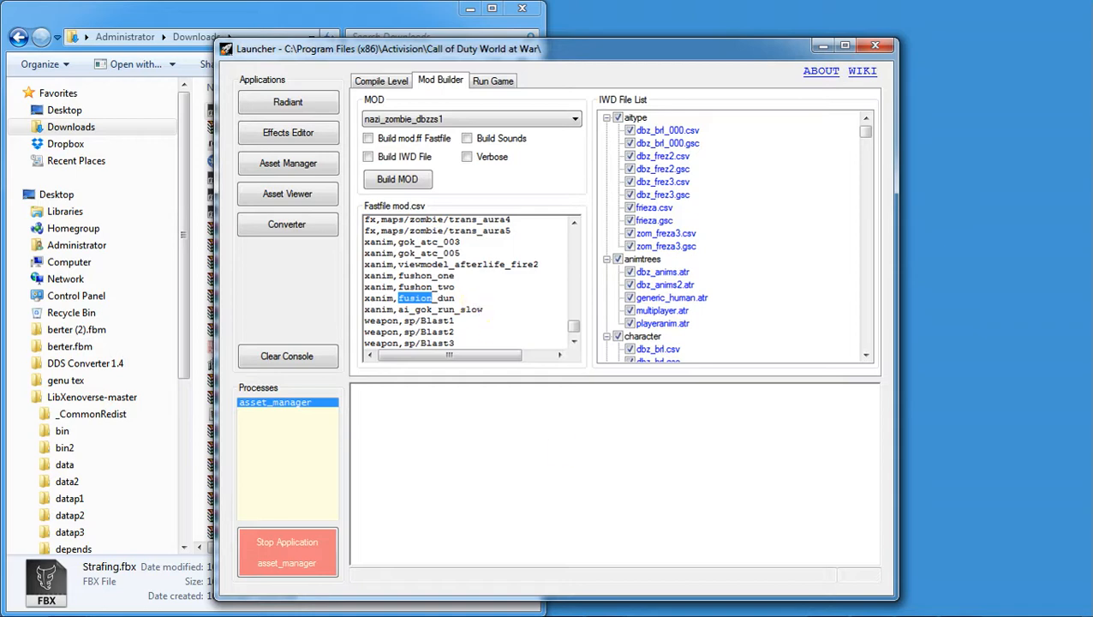
- Switch to Notepad++ and look through playeranim.script from the sniper playerAnimType blocks down to the scriptevent section
click(872, 601)
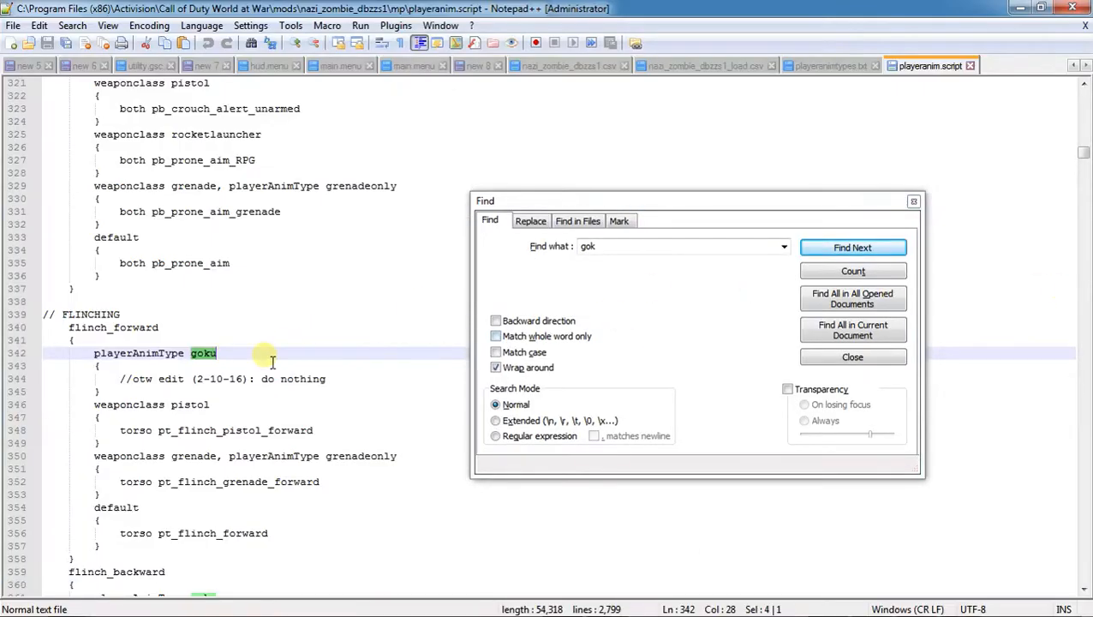
drag(1081, 160, 1081, 412)
click(238, 327)
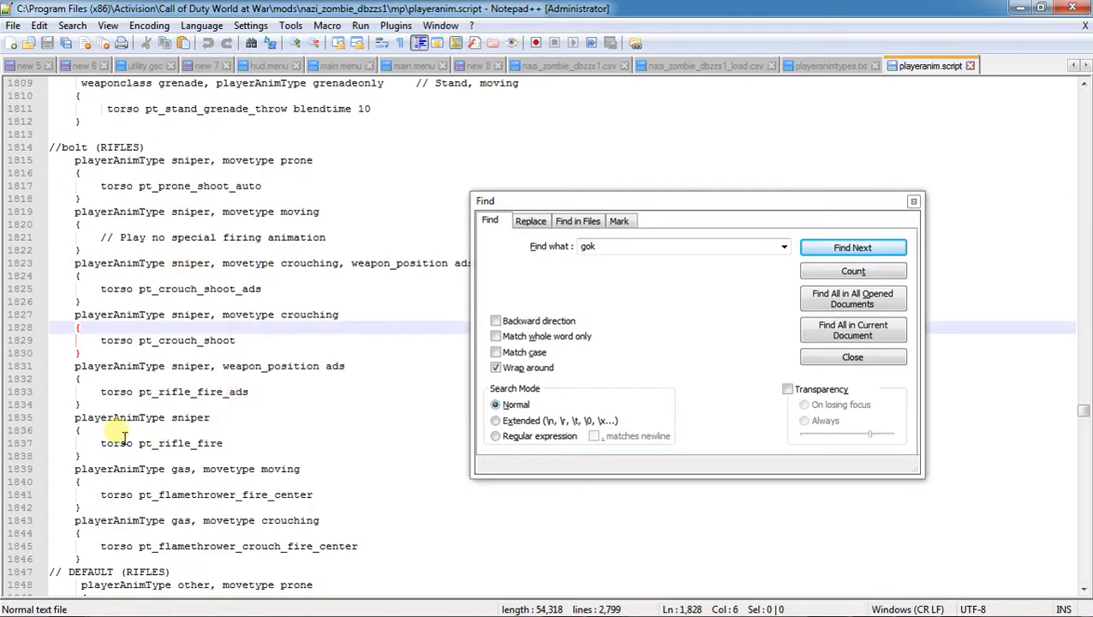
double_click(199, 419)
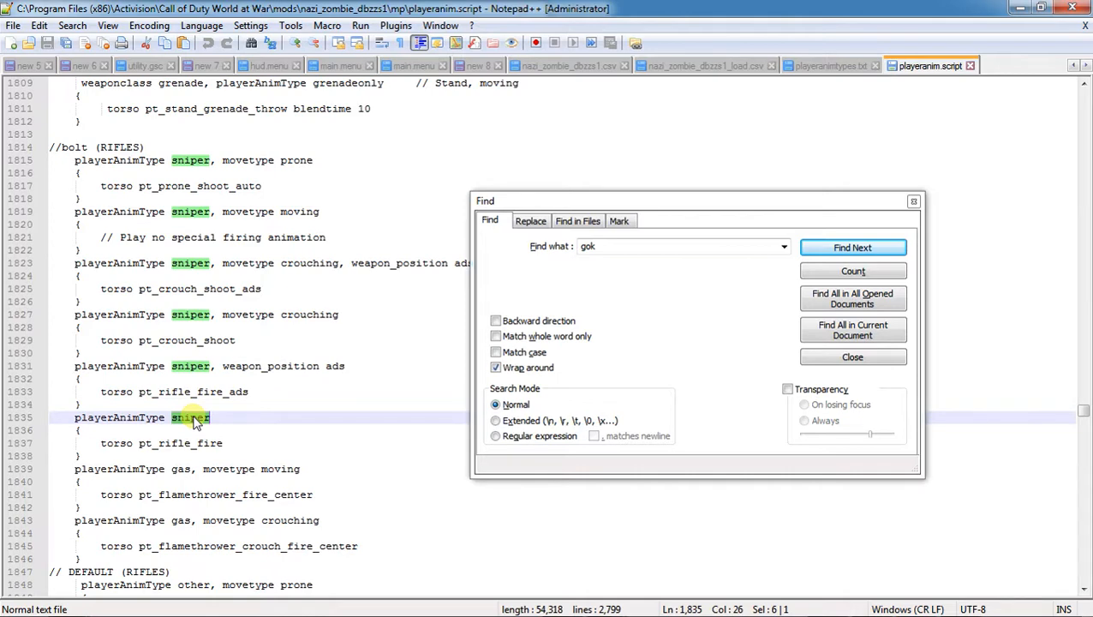
scroll(198, 419, down, 20)
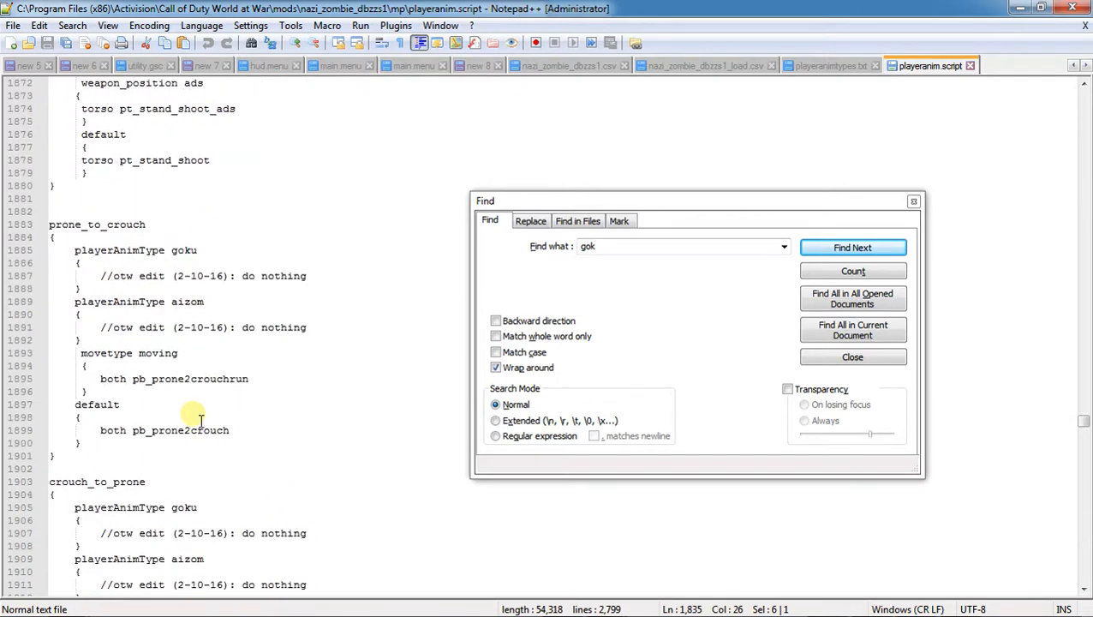
scroll(199, 415, down, 20)
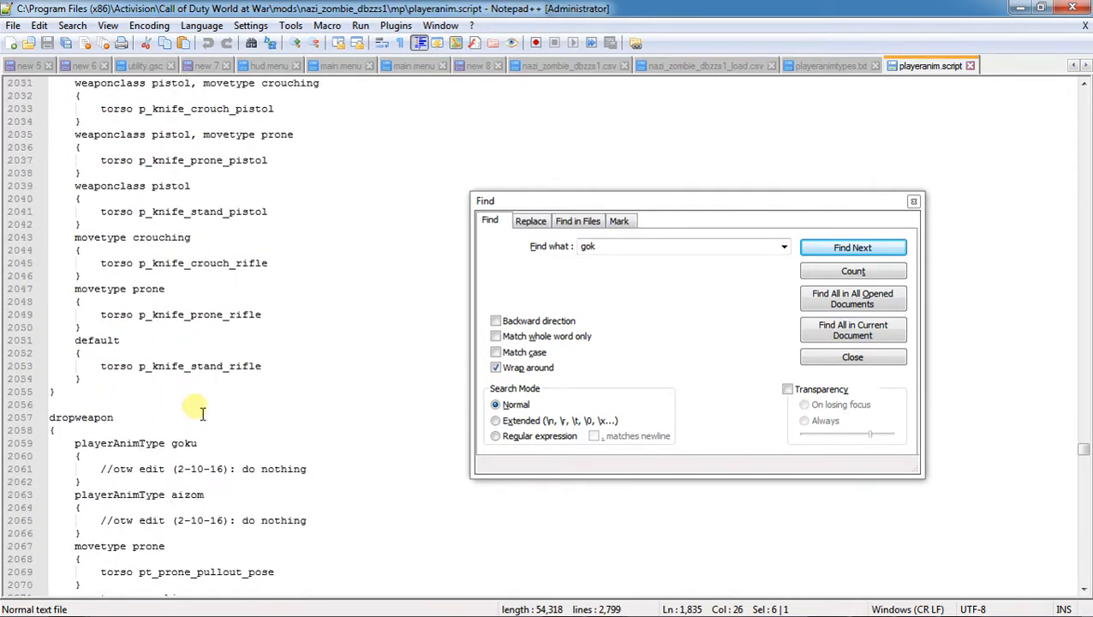
drag(1086, 476, 1066, 510)
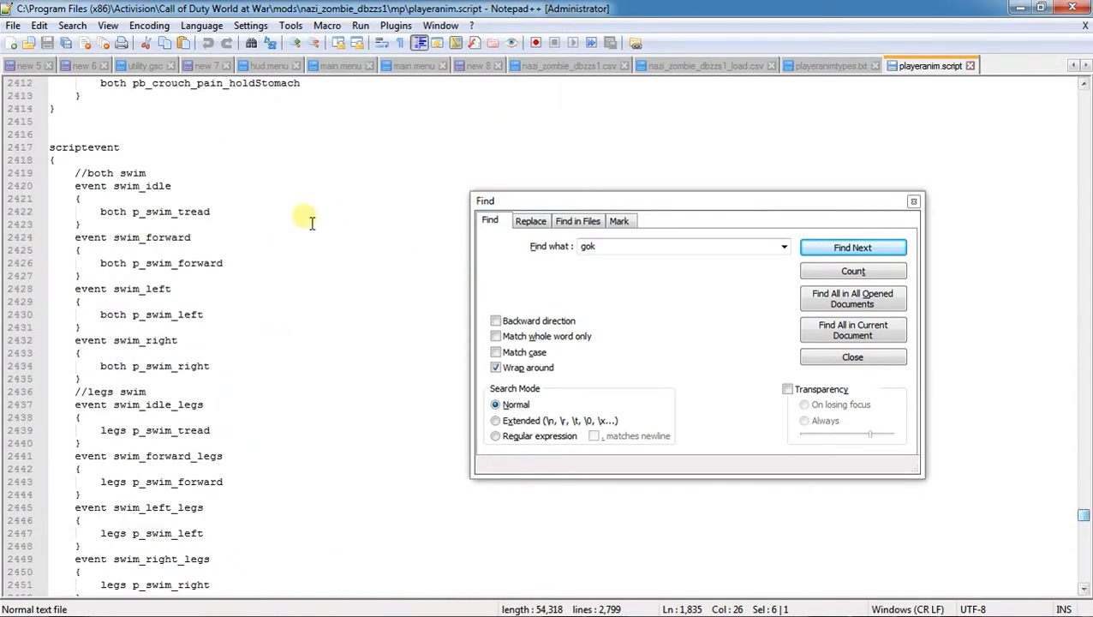
- Examine the swim_idle event and its p_swim_tread animation in the scriptevent section, and put the script window away
click(294, 203)
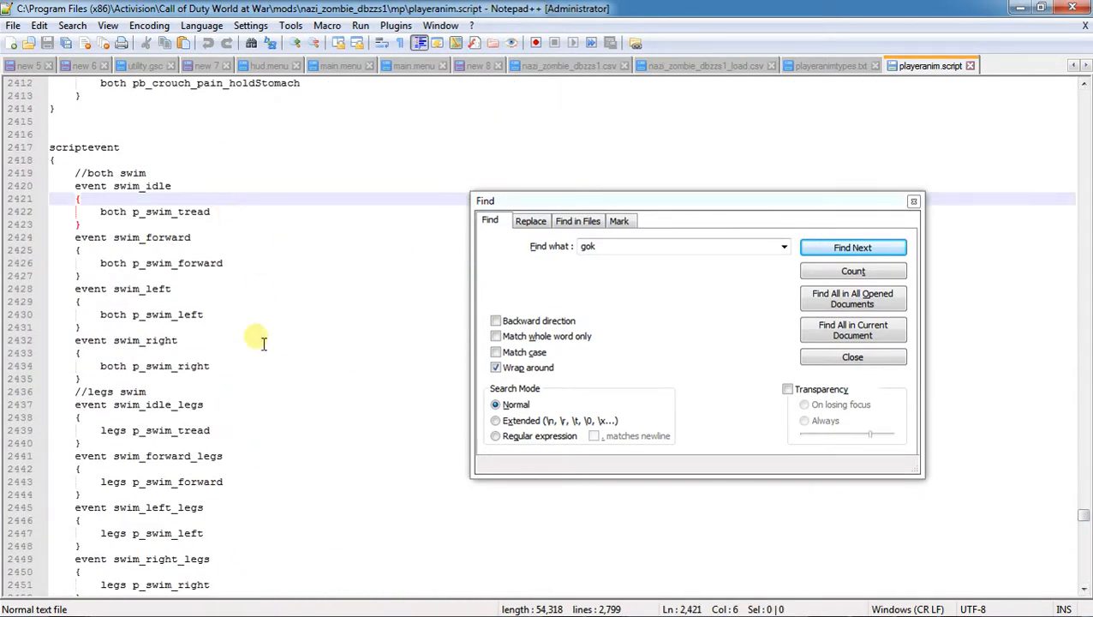
double_click(142, 186)
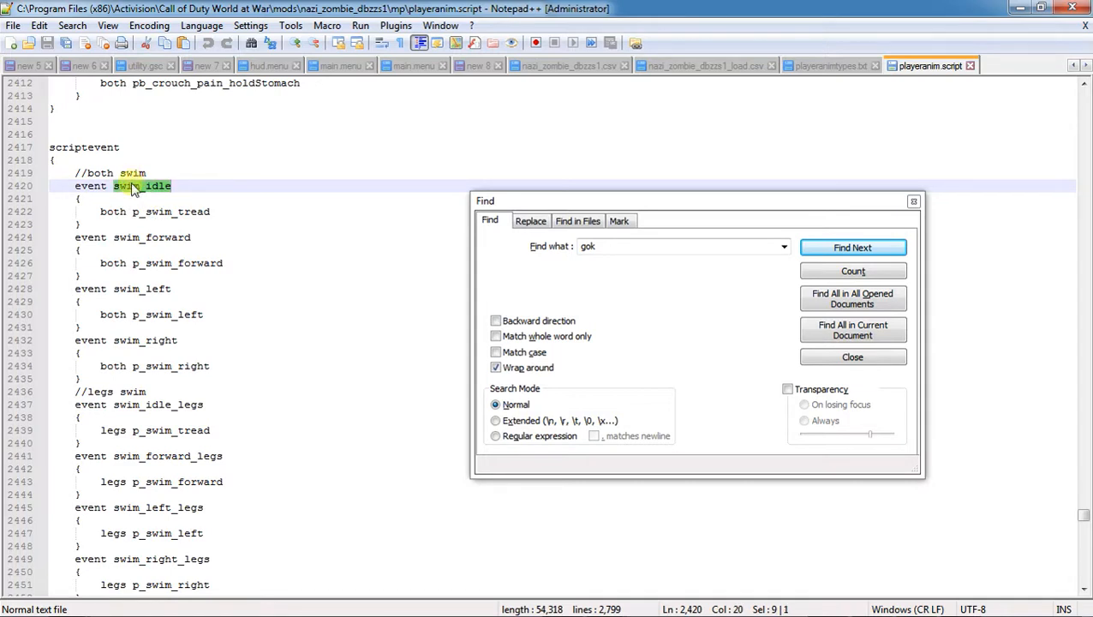
double_click(158, 212)
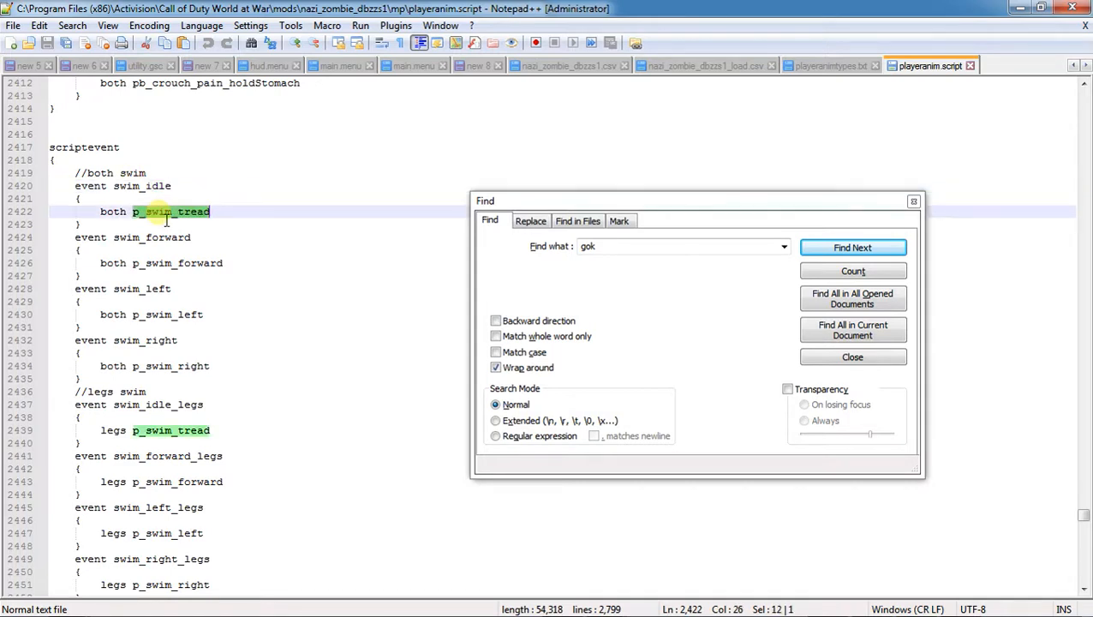
double_click(137, 187)
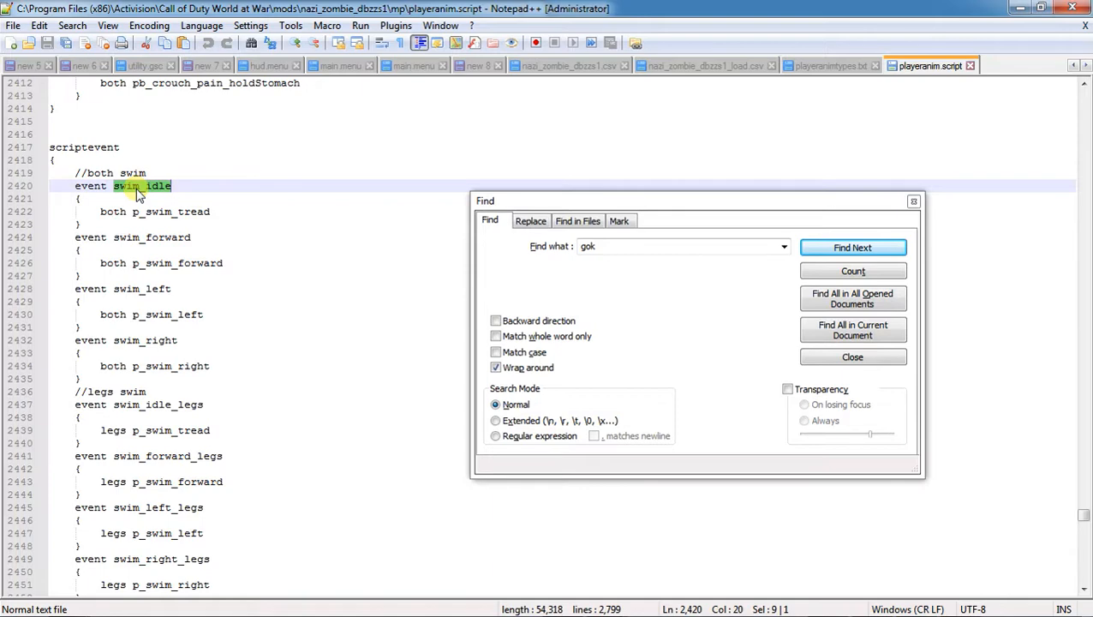
click(1020, 8)
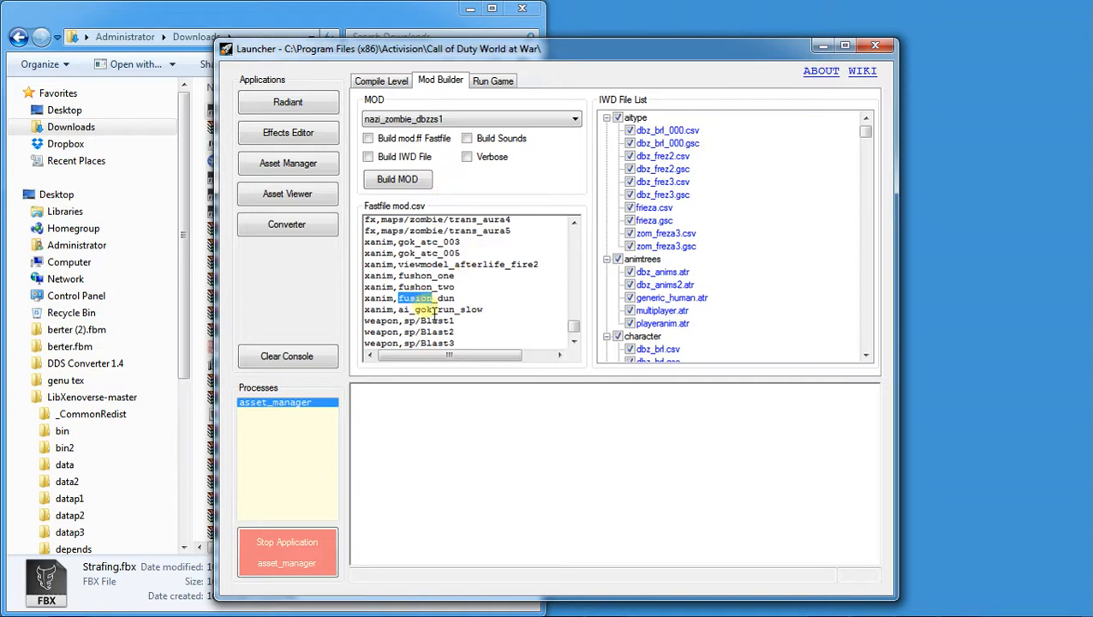
- Revisit the gok_run entry in Asset Manager and the playeranim.script file in Notepad++
mouse_move(613, 614)
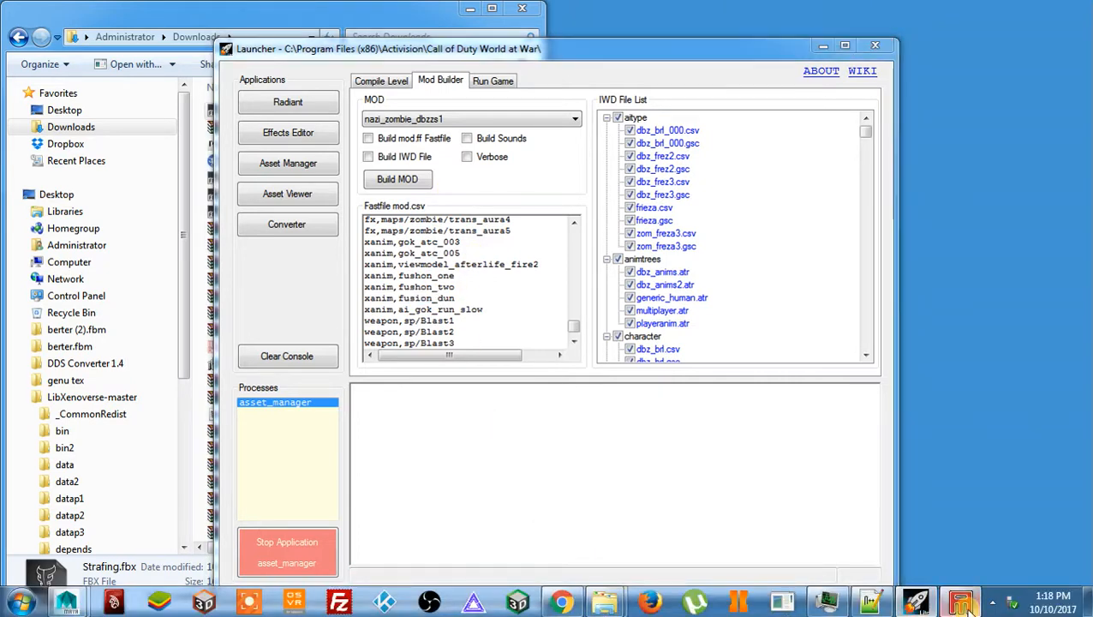
click(959, 600)
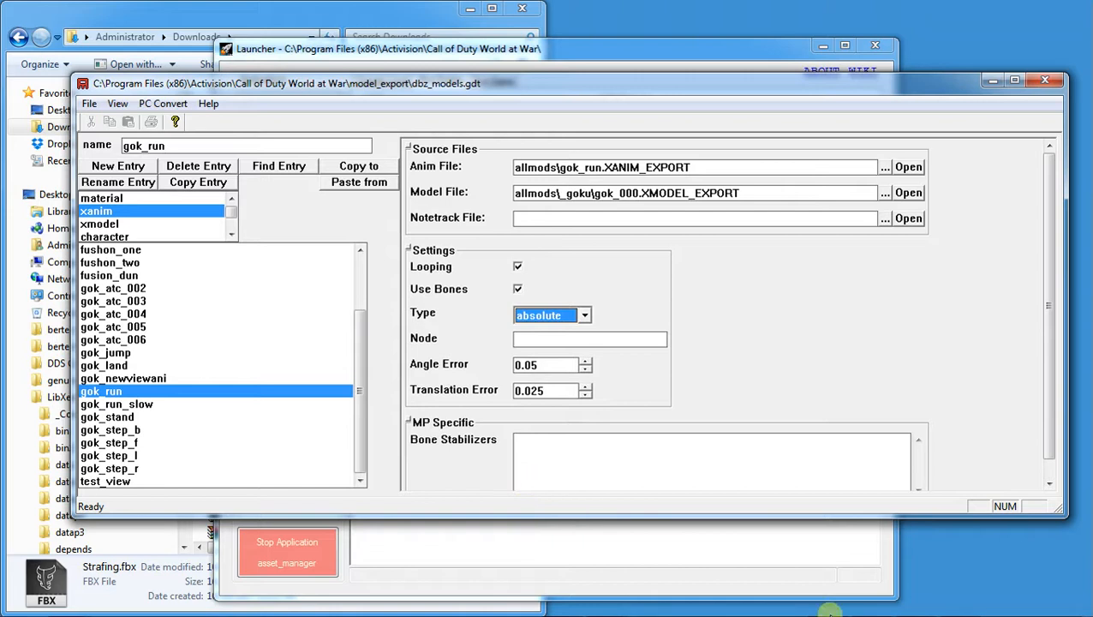
click(871, 603)
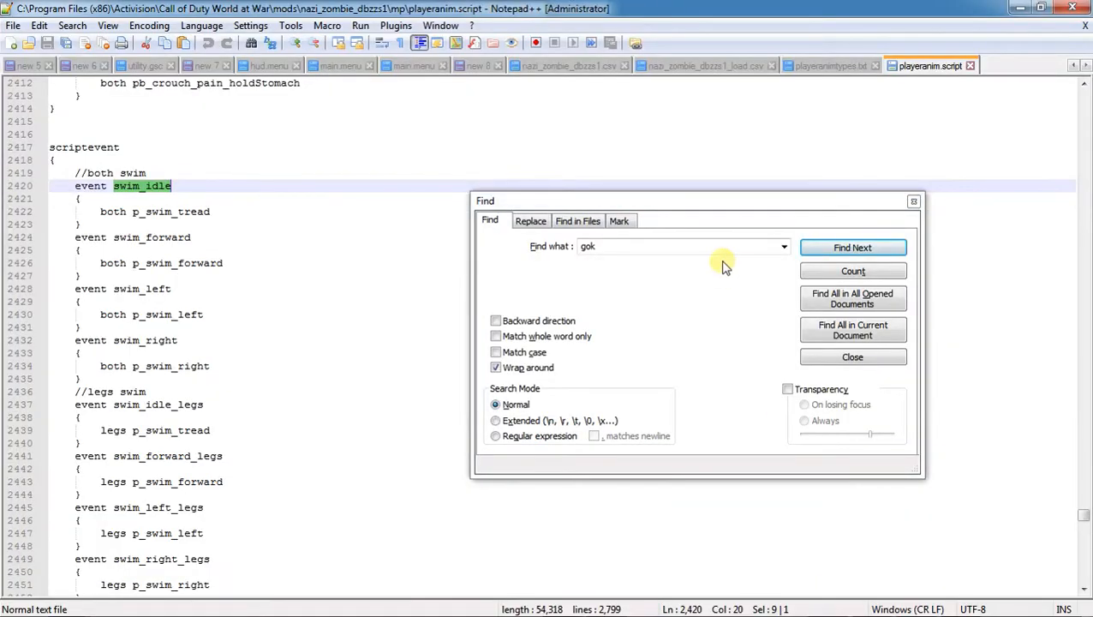
mouse_move(690, 74)
click(1020, 9)
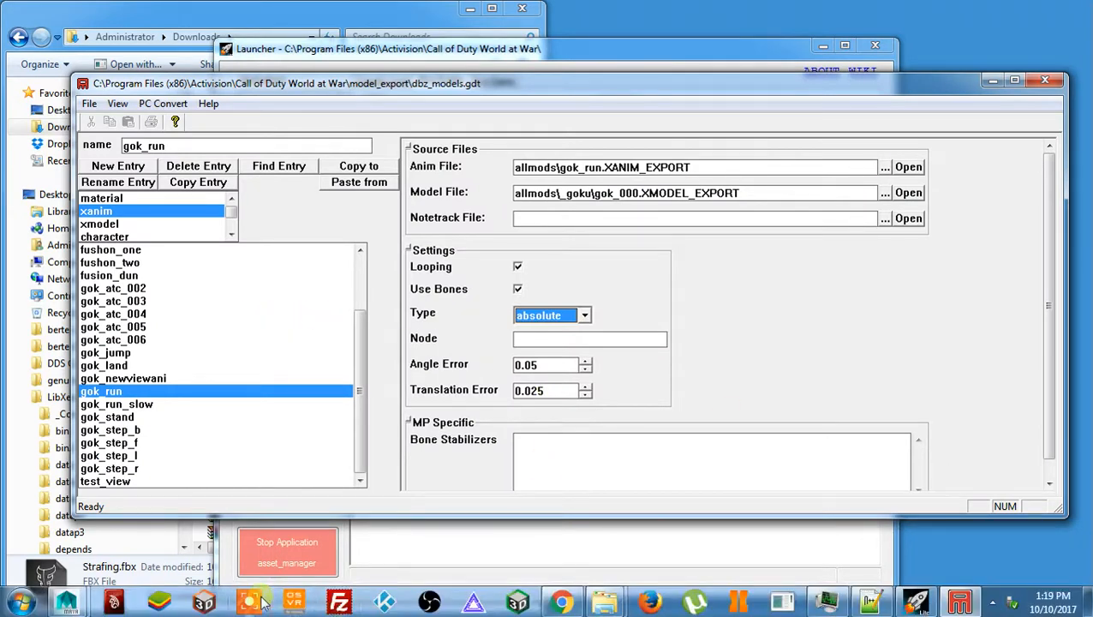
- Switch back to Maya, minimize the Export XAnim window and play the strafing animation briefly before stopping it
click(67, 600)
click(281, 525)
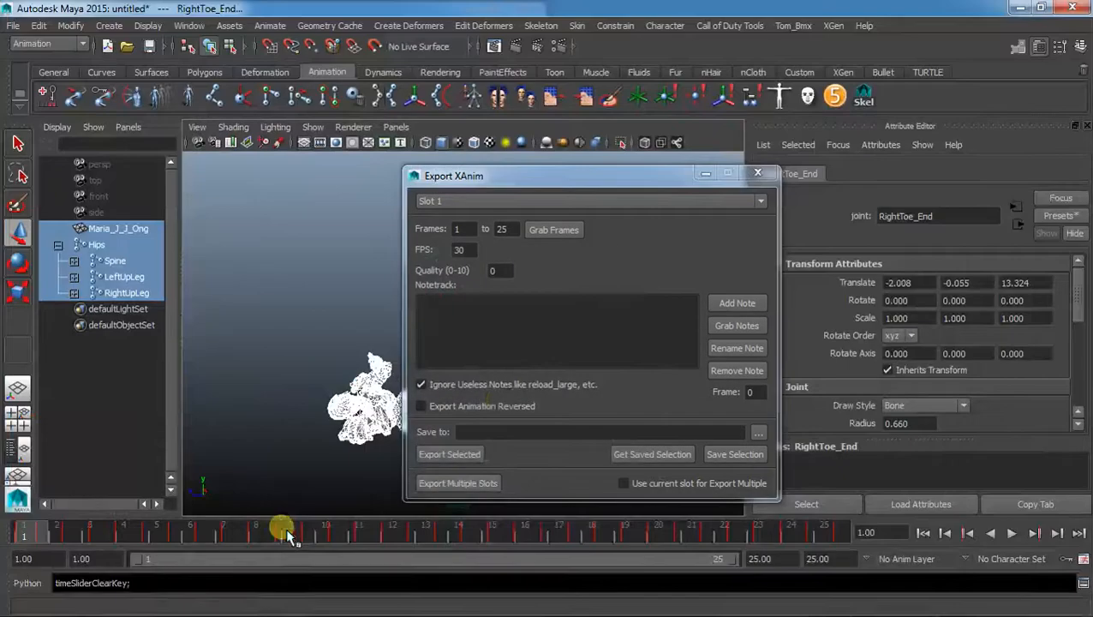
click(700, 178)
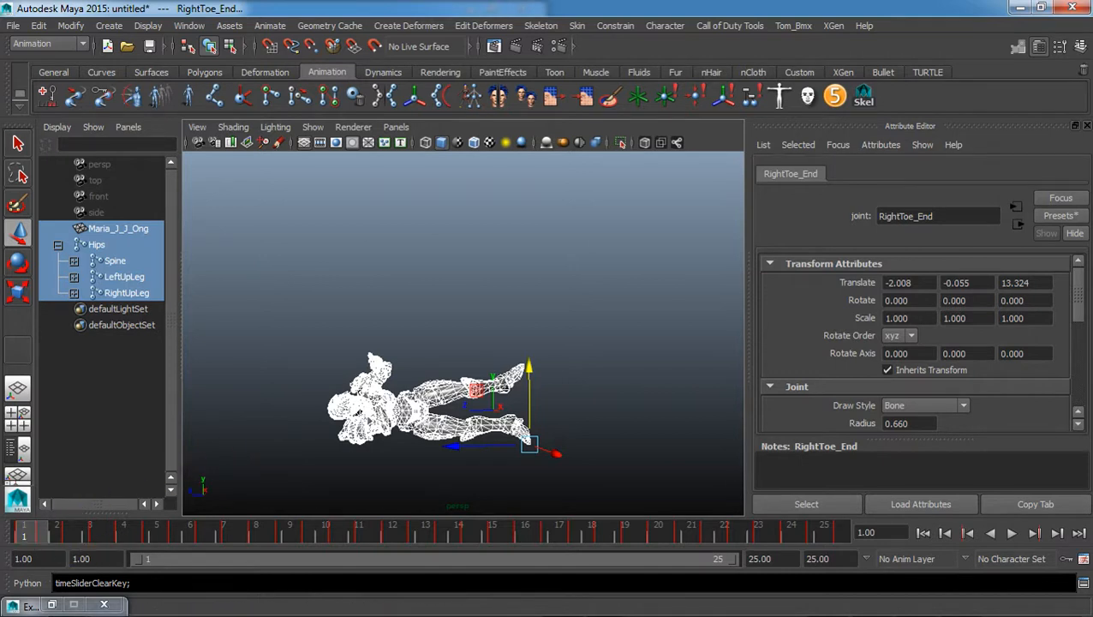
key(alt+v)
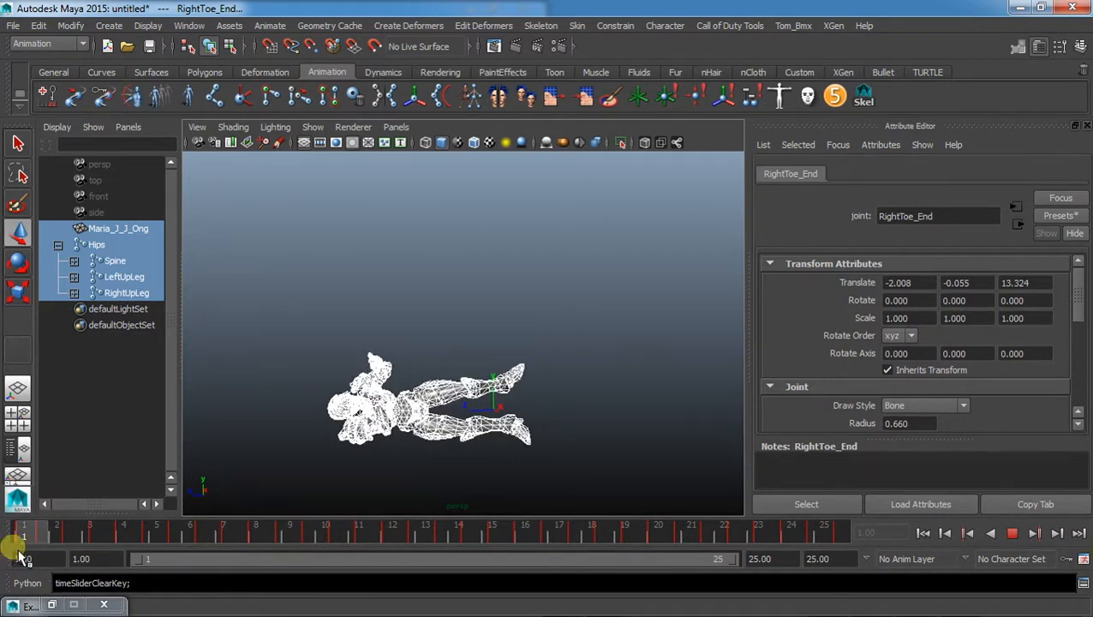
key(Escape)
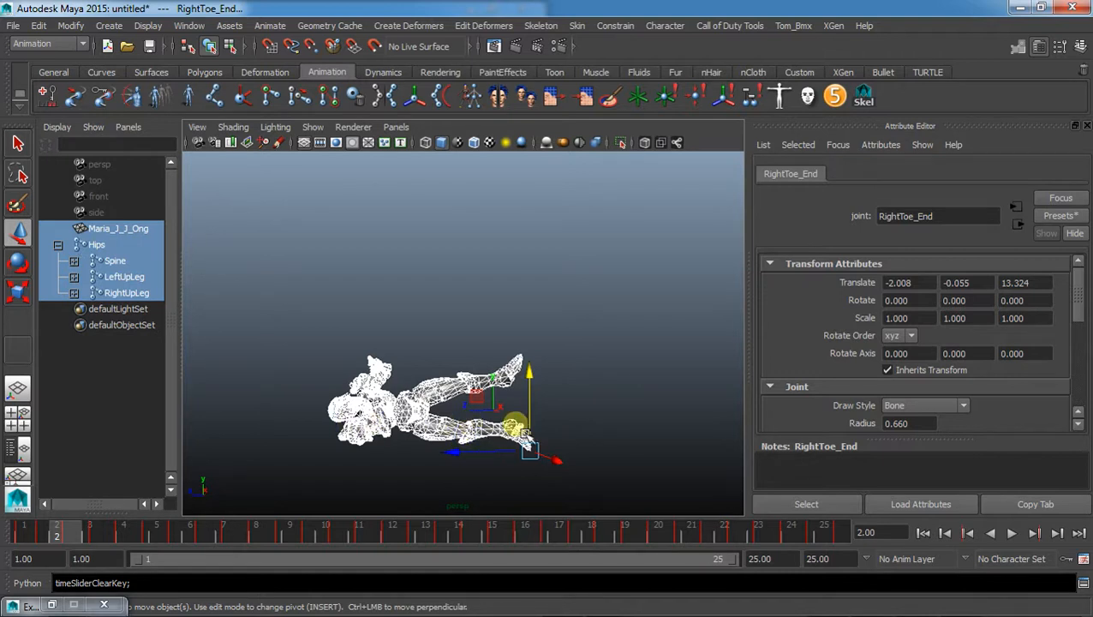
click(1017, 9)
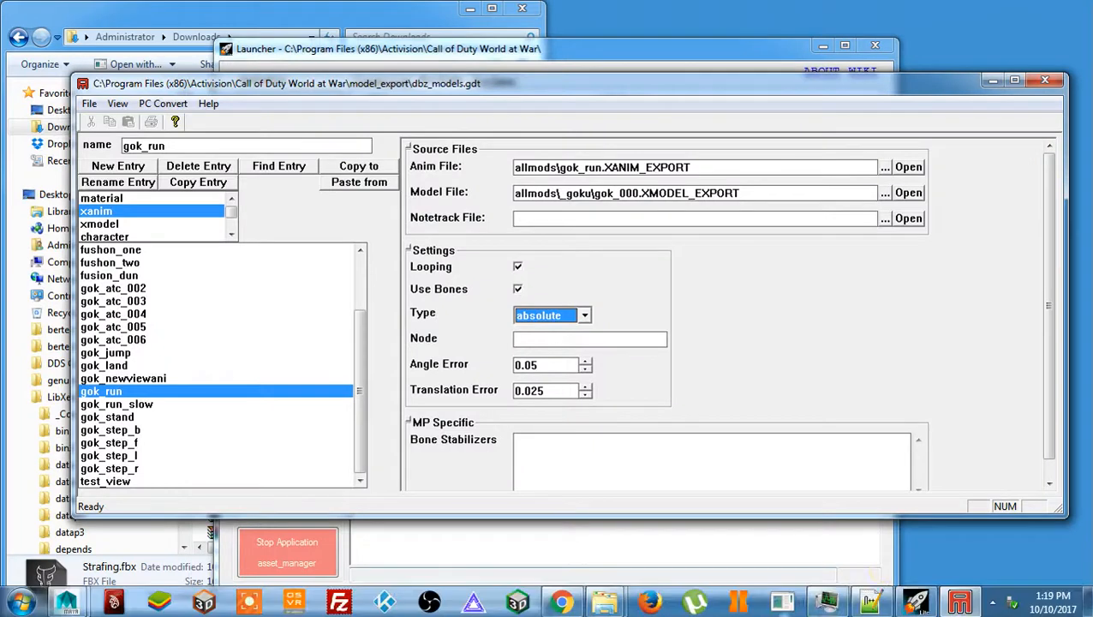
click(991, 604)
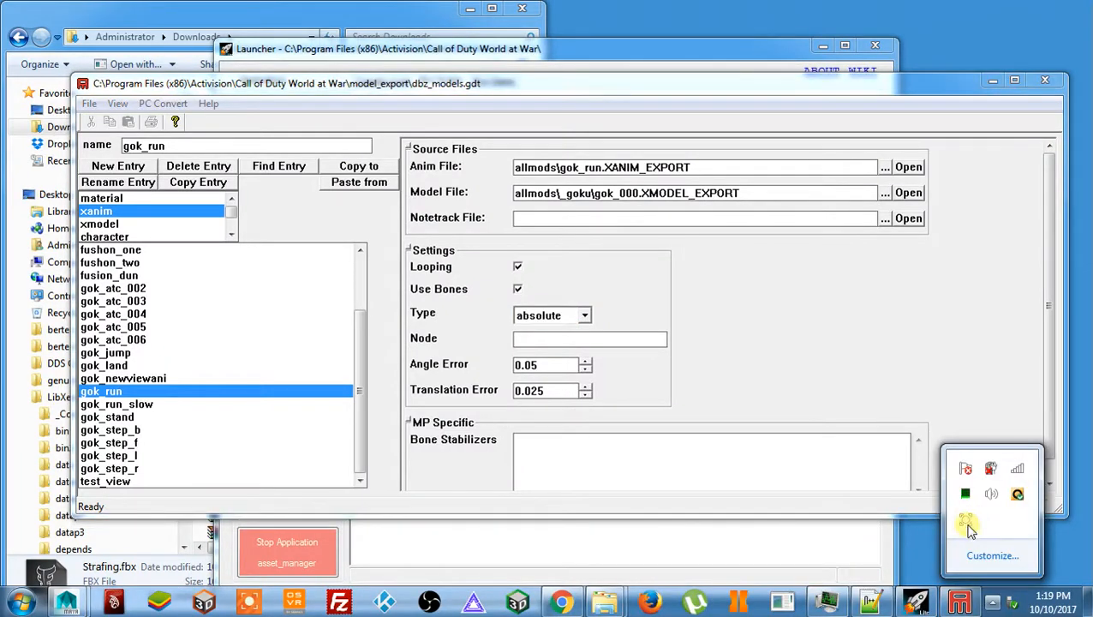